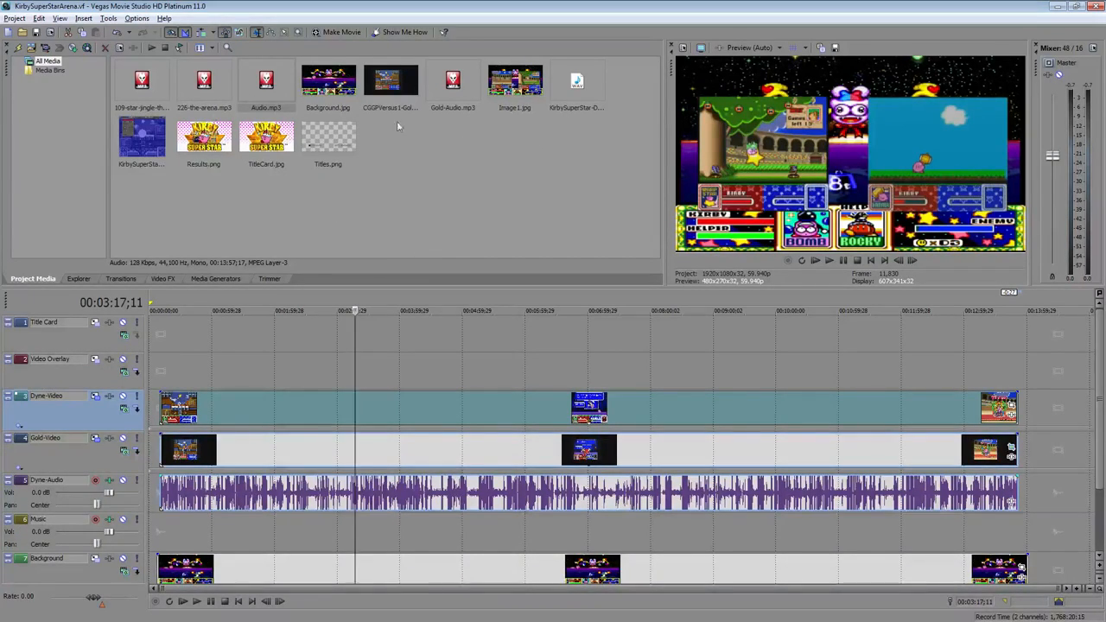
# Add Titles.png to the Video Overlay track and place TitleCard.jpg at the start of the Title Card track
pyautogui.moveTo(336, 142); pyautogui.dragTo(349, 252)
pyautogui.moveTo(212, 372); pyautogui.dragTo(180, 365)
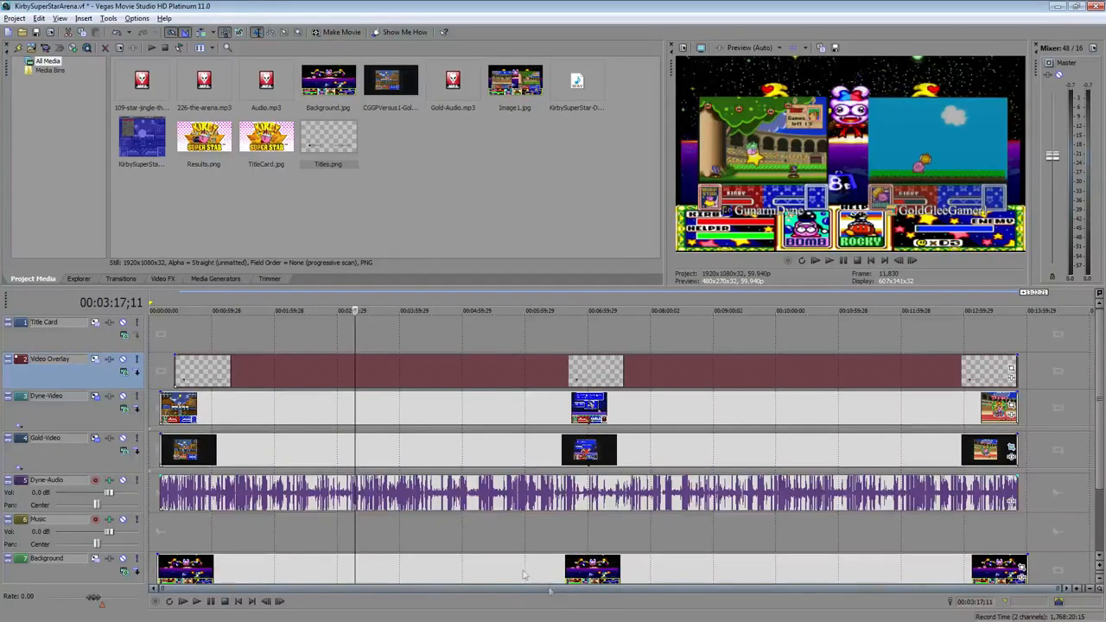
pyautogui.click(263, 145)
pyautogui.moveTo(185, 322)
pyautogui.mouseDown()
pyautogui.moveTo(150, 332)
pyautogui.moveTo(193, 331)
pyautogui.mouseUp()
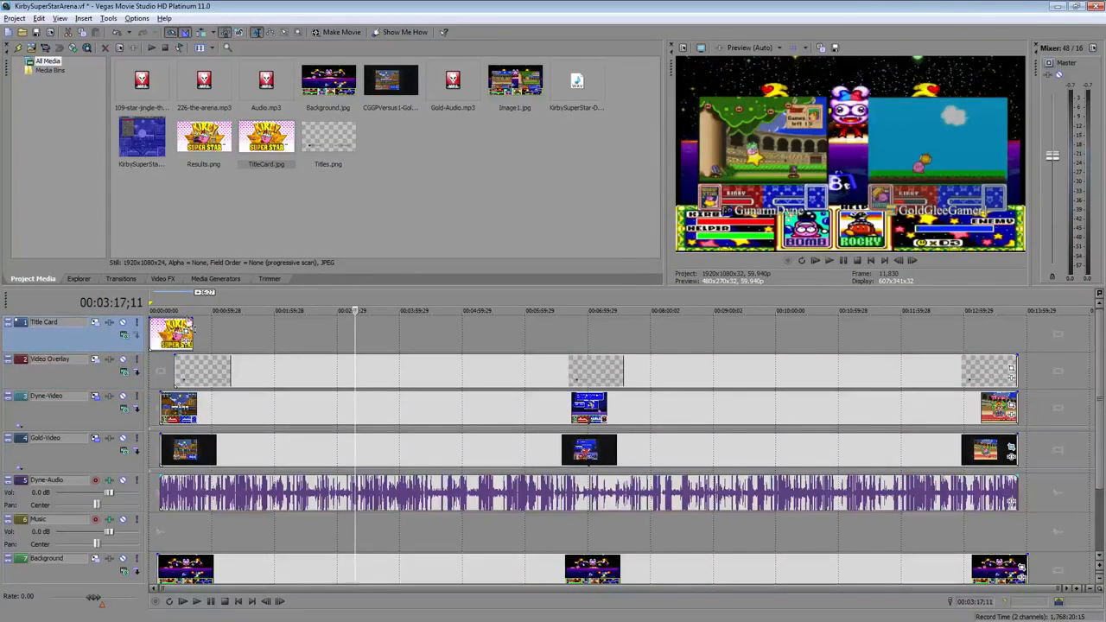
pyautogui.click(161, 335)
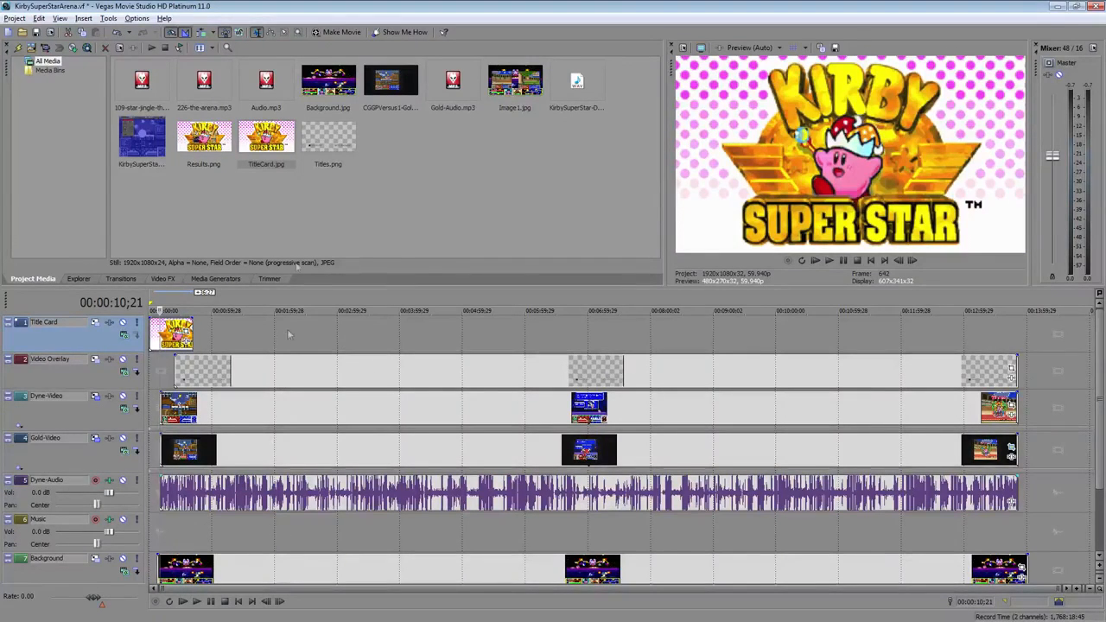
# Place 226-the-arena.mp3 at the start of the Music track and shift the gameplay clips later to make room
pyautogui.click(204, 80)
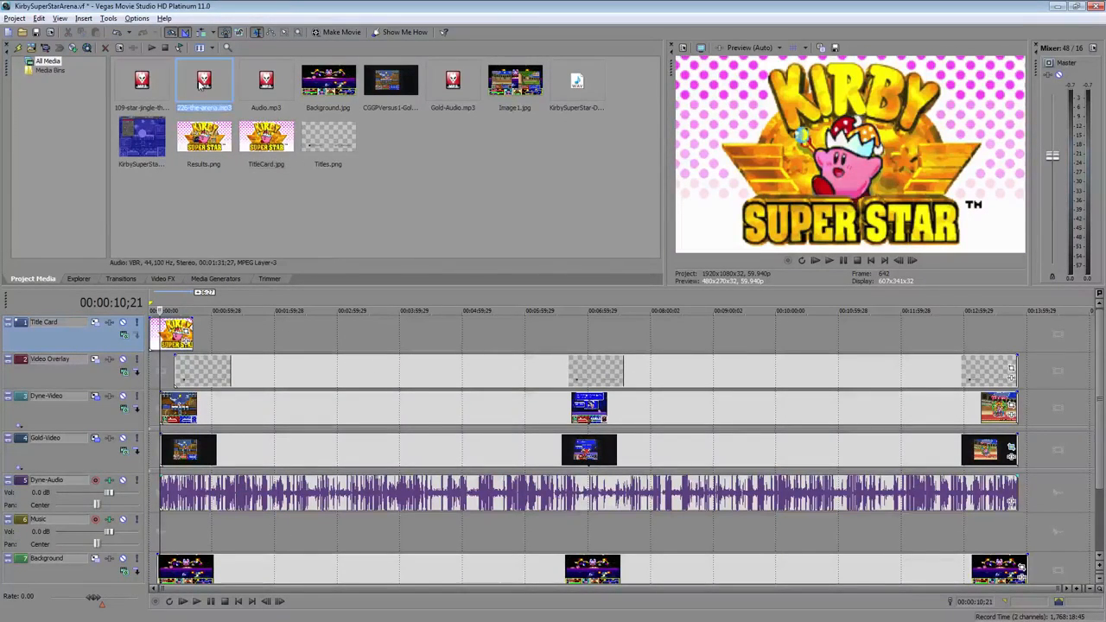
pyautogui.moveTo(208, 118); pyautogui.dragTo(148, 529)
pyautogui.moveTo(303, 447); pyautogui.dragTo(345, 450)
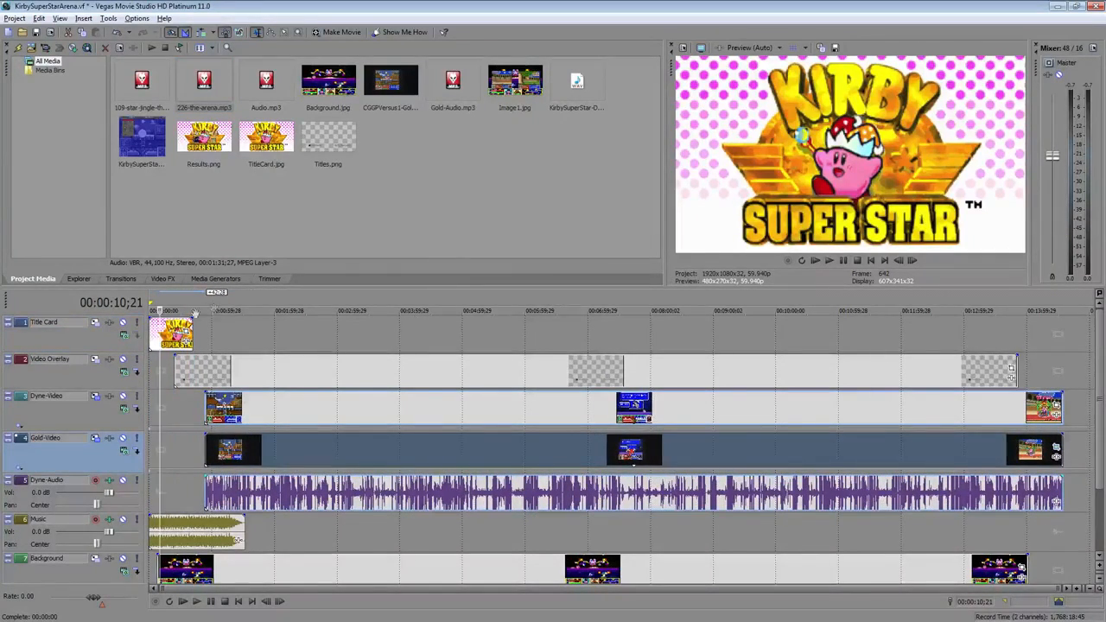
# Add a fade-in of about 00:00:00;26 to the start of the title card event
pyautogui.click(159, 325)
pyautogui.scroll(4, 165, 329)
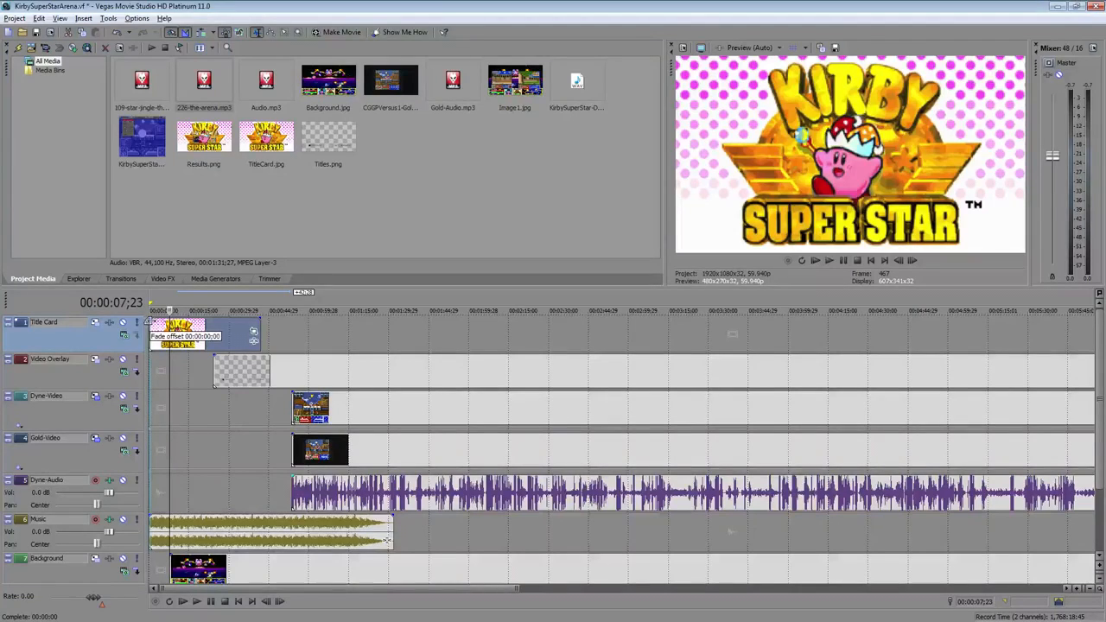
pyautogui.click(165, 329)
pyautogui.scroll(4, 165, 329)
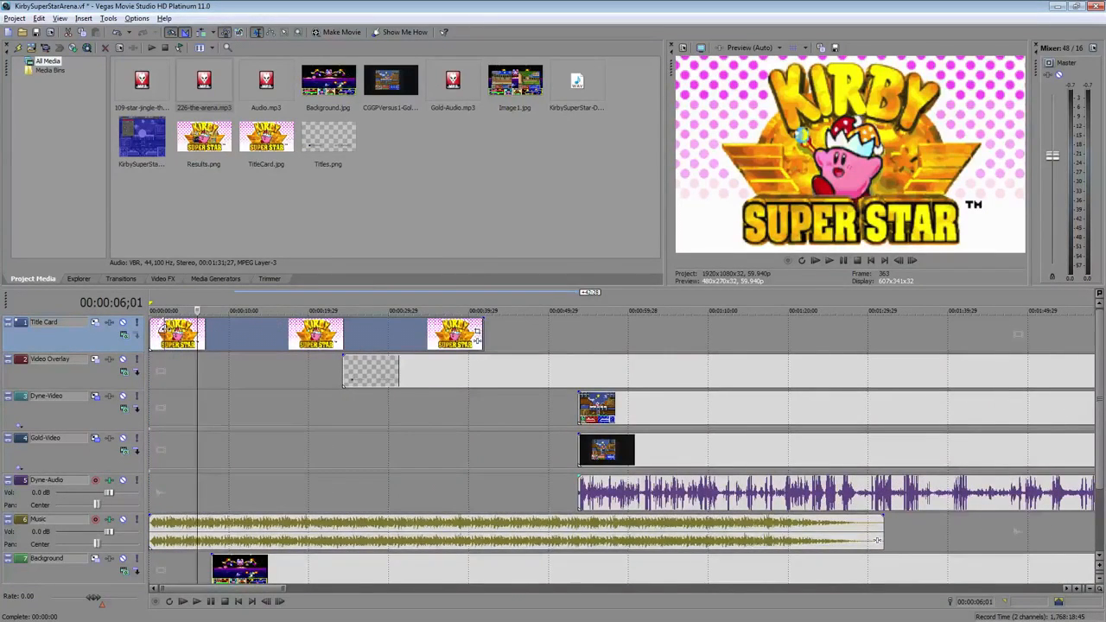
pyautogui.moveTo(160, 326); pyautogui.dragTo(151, 330)
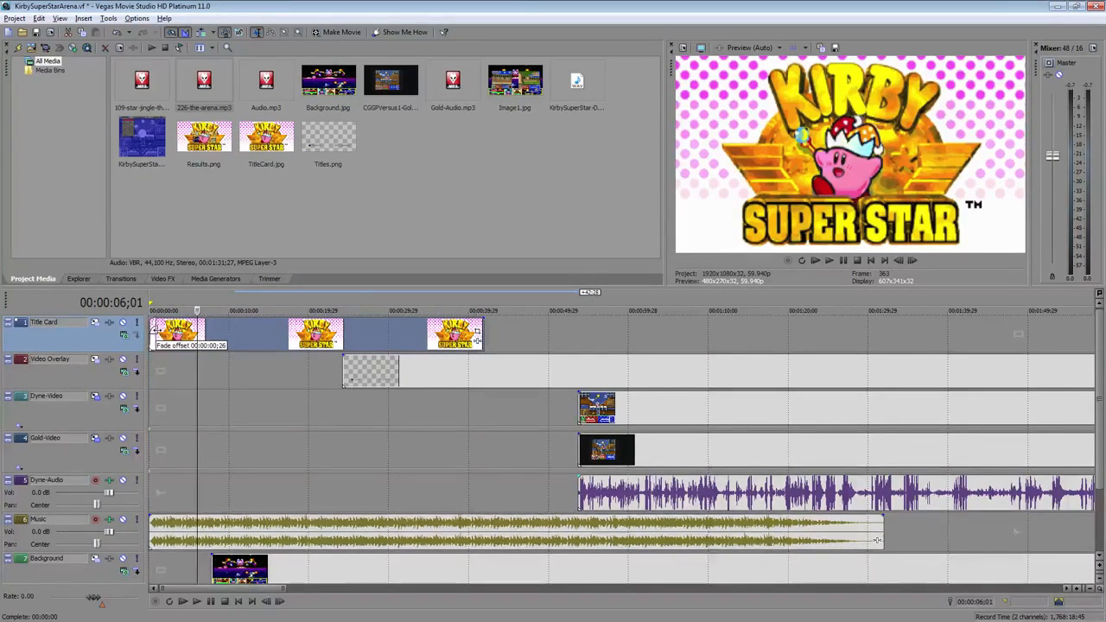
pyautogui.moveTo(156, 329); pyautogui.dragTo(156, 329)
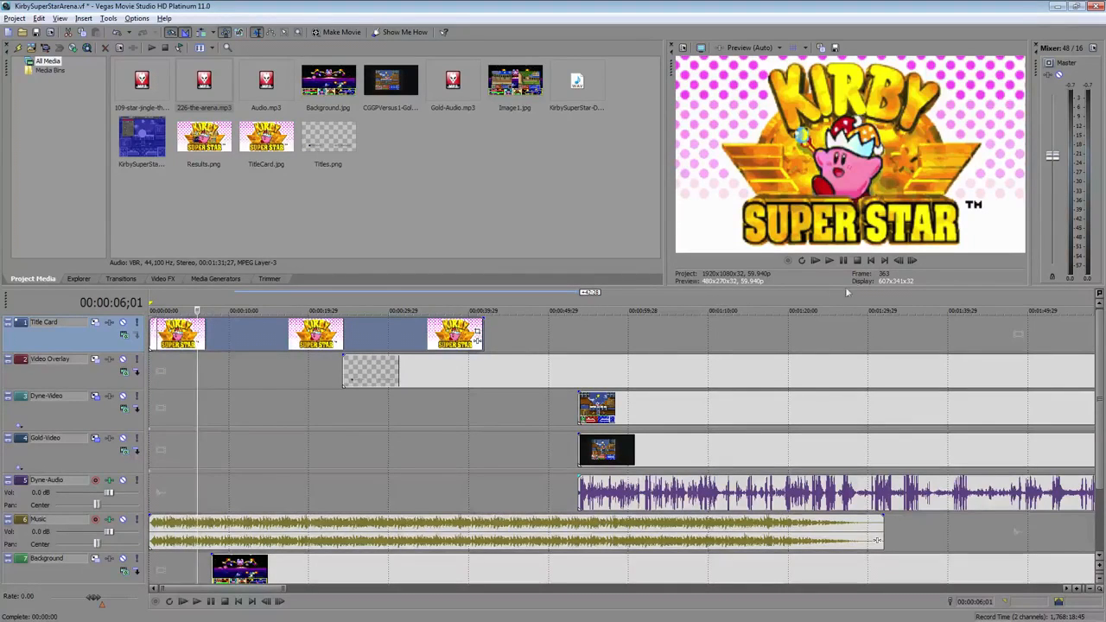
# Play back the opening of the timeline to preview the title card fade-in
pyautogui.click(815, 261)
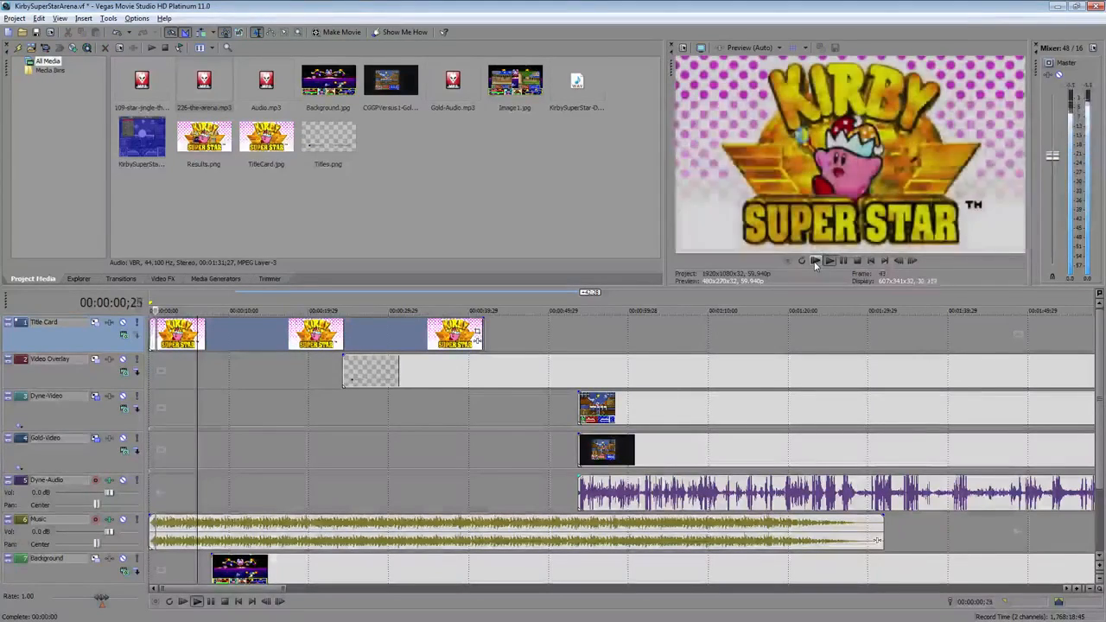
pyautogui.click(857, 260)
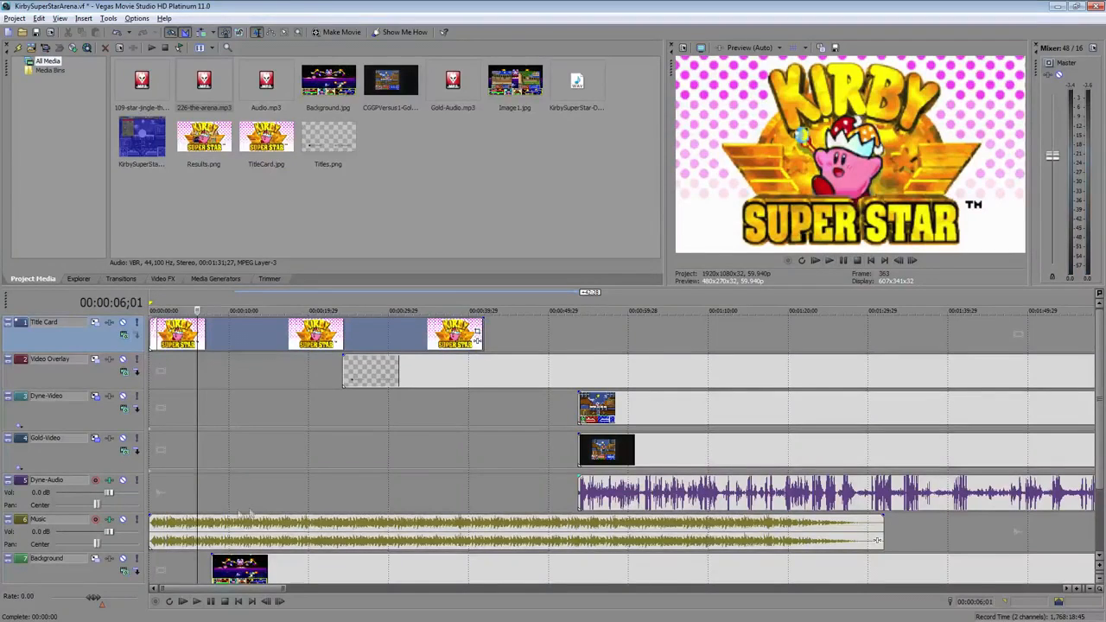
pyautogui.click(163, 529)
pyautogui.scroll(6, 161, 530)
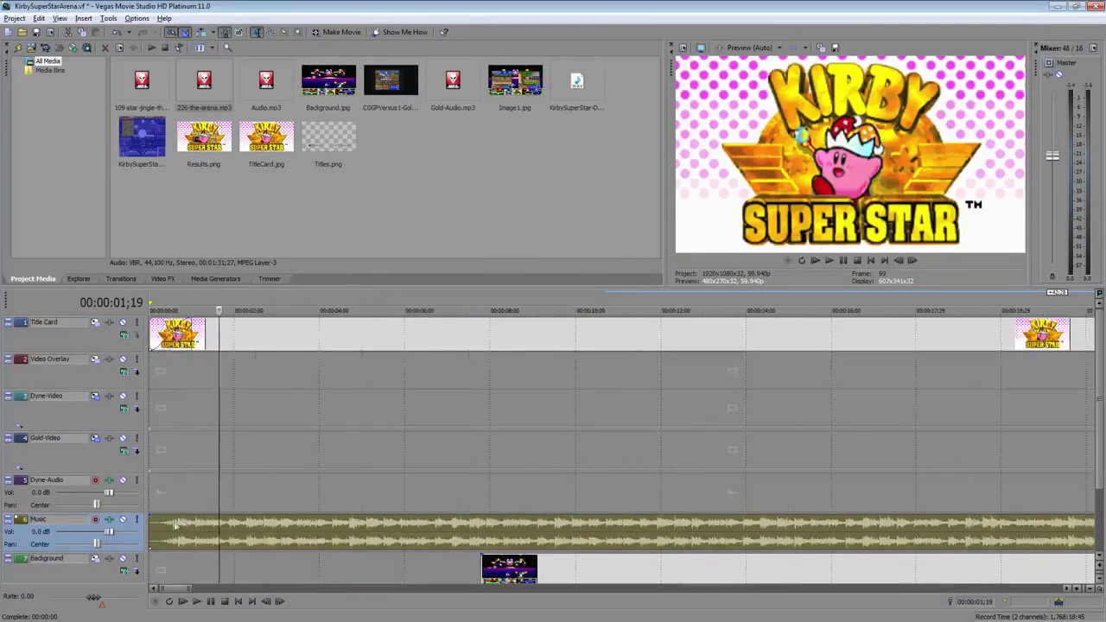
pyautogui.click(160, 529)
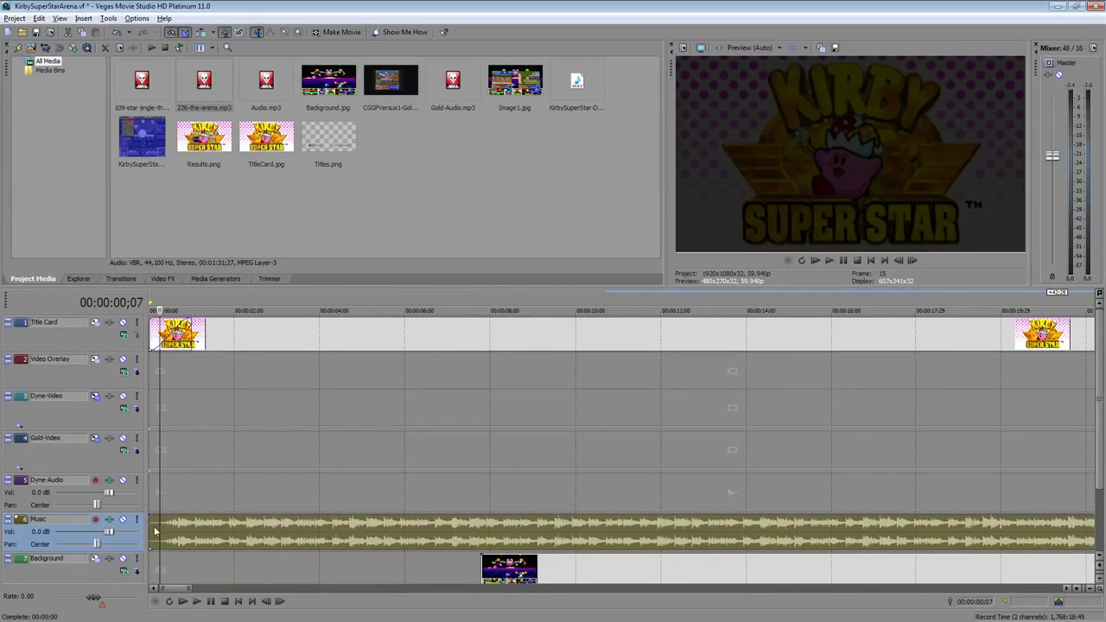
pyautogui.click(156, 524)
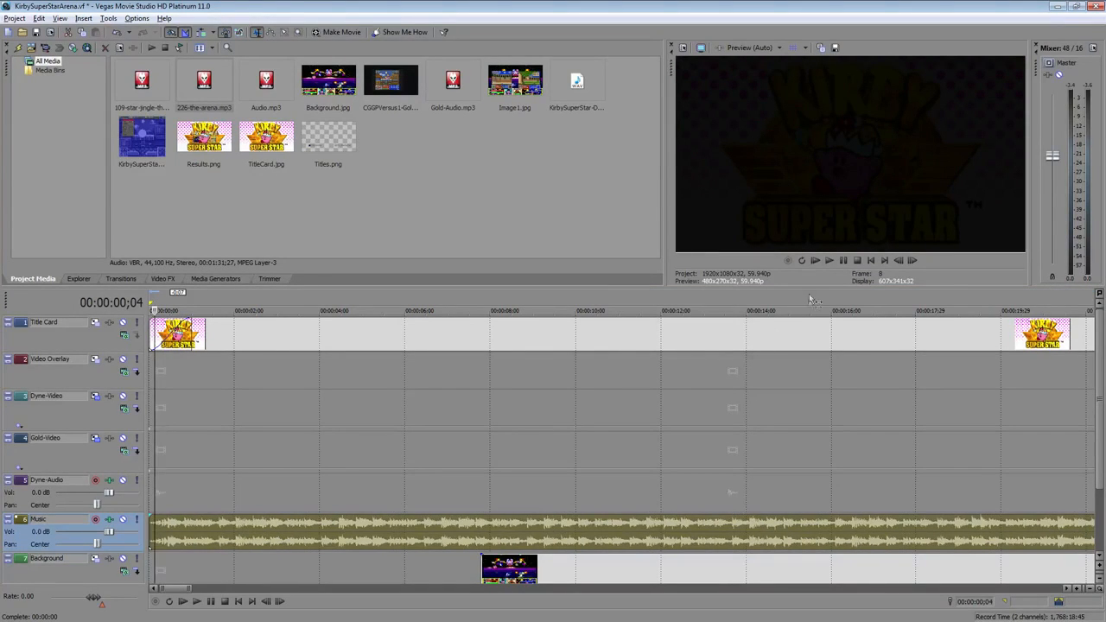
pyautogui.click(817, 262)
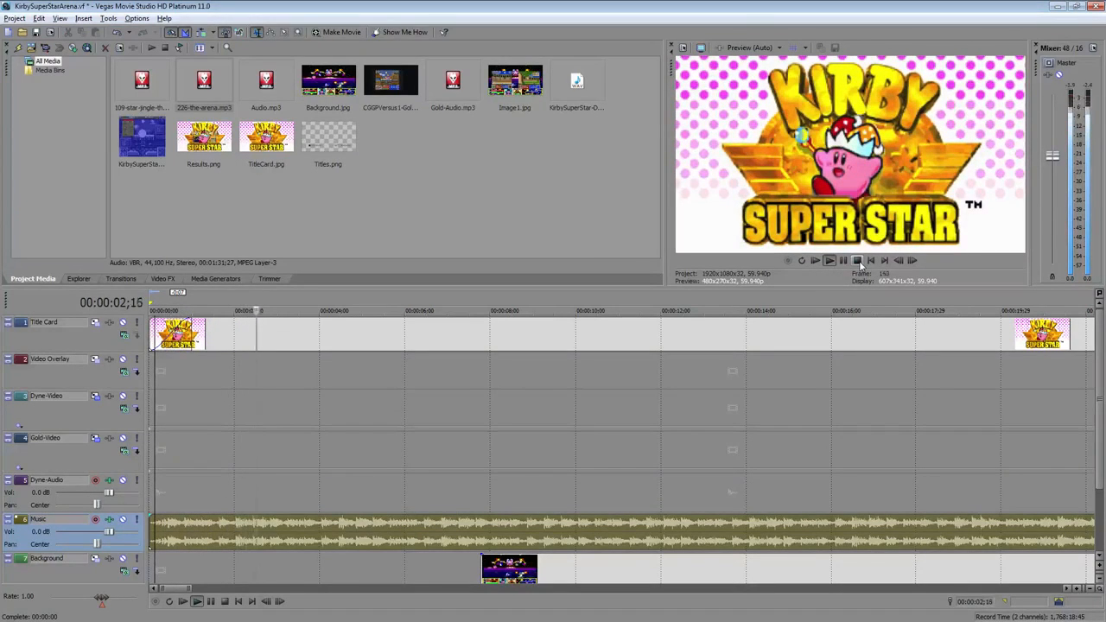
pyautogui.click(858, 261)
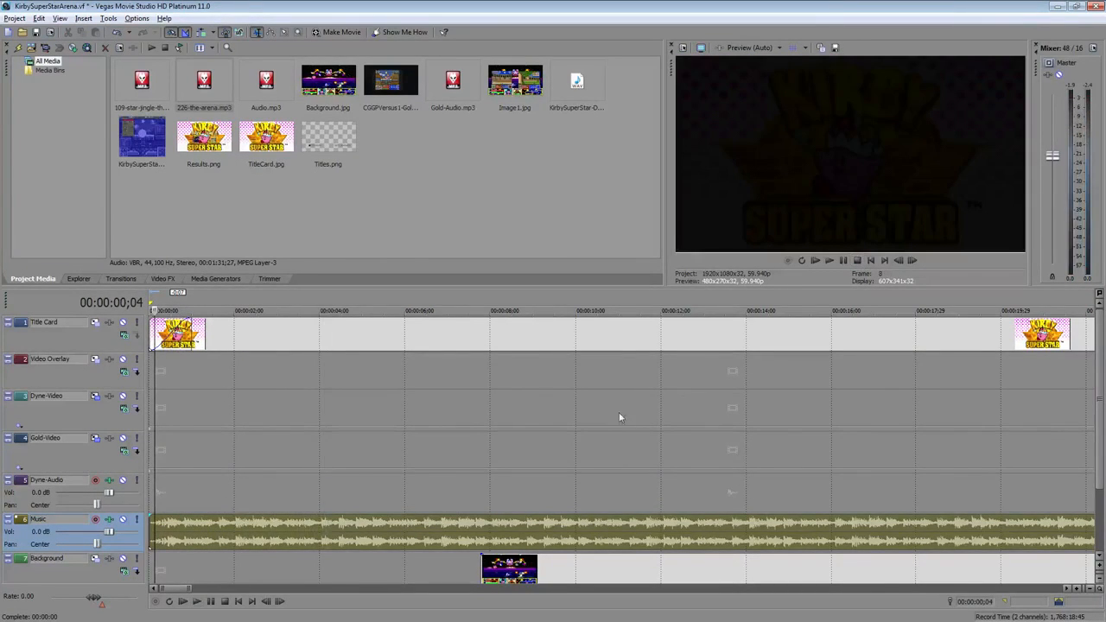
# Trim the end of the music clip back to about 20 seconds
pyautogui.scroll(-5, 619, 414)
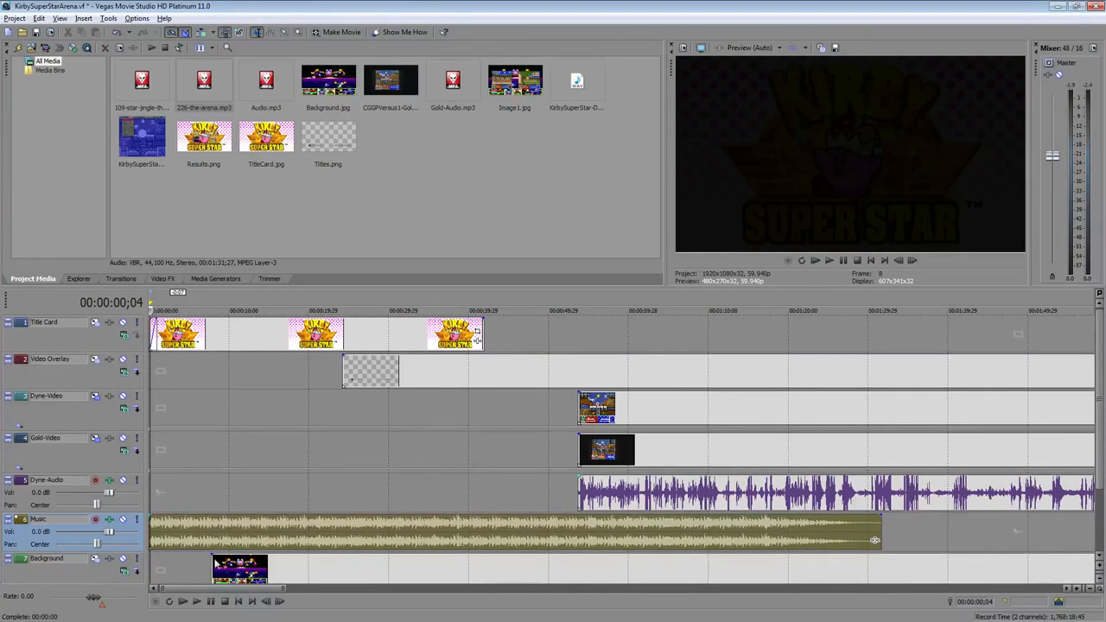
pyautogui.click(179, 531)
pyautogui.moveTo(875, 540); pyautogui.dragTo(307, 543)
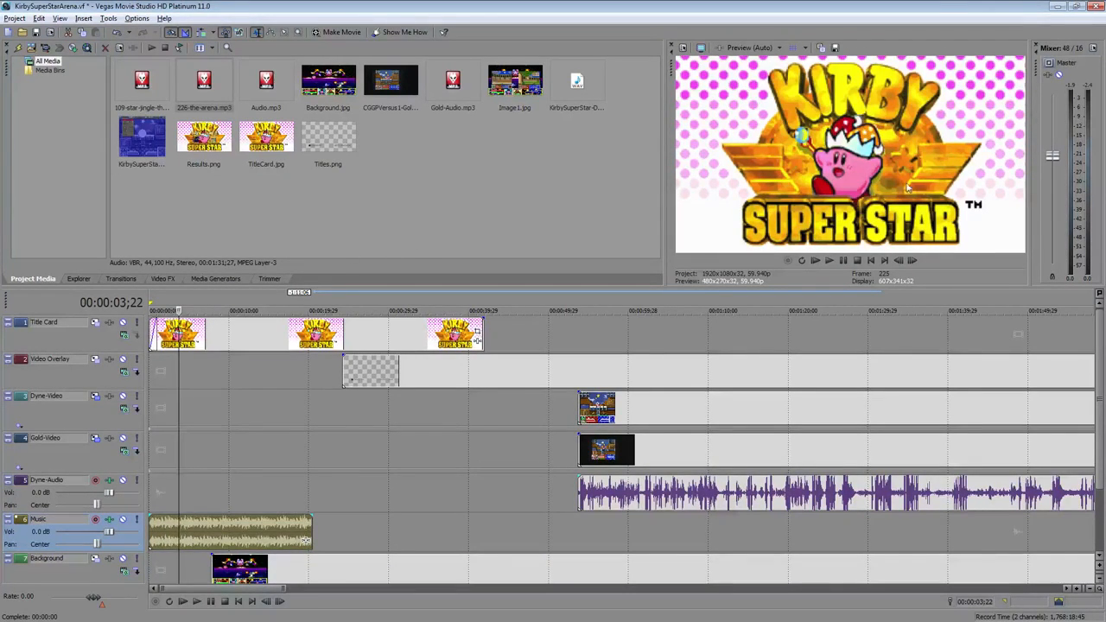
# Play the opening from the start to preview the shortened music
pyautogui.click(153, 530)
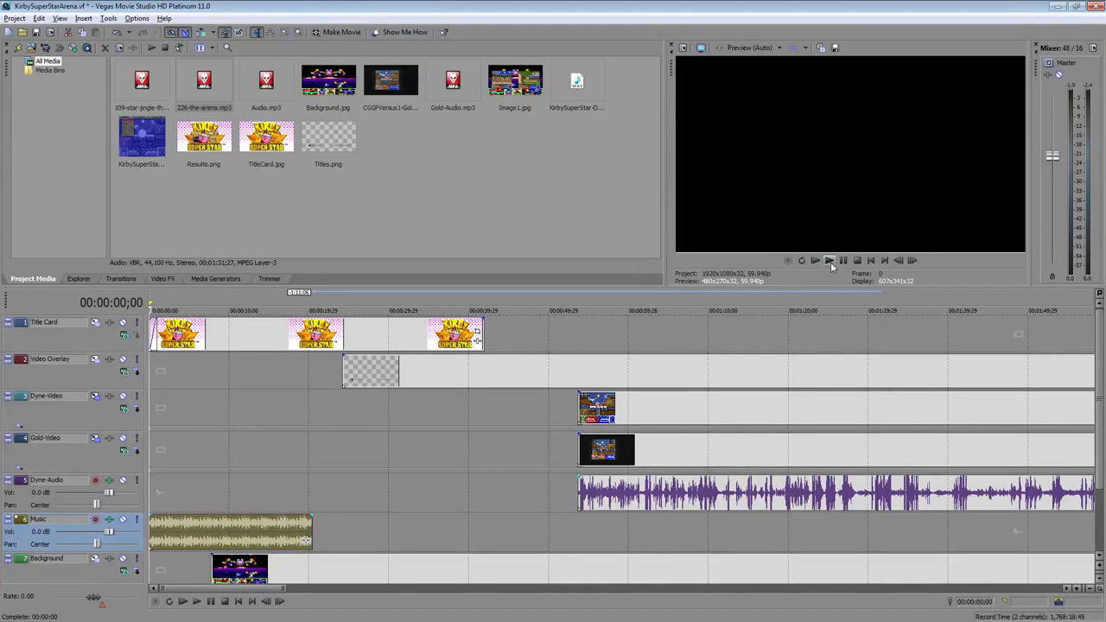
pyautogui.click(829, 261)
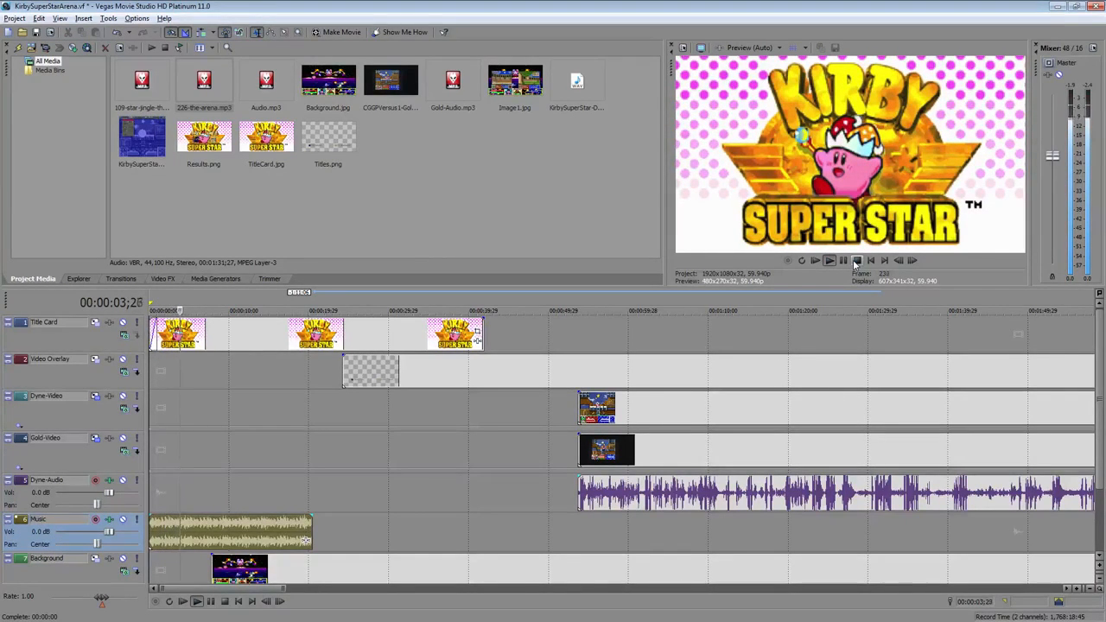
pyautogui.click(856, 261)
# Split the music clip at 00:00:04;00
pyautogui.click(180, 532)
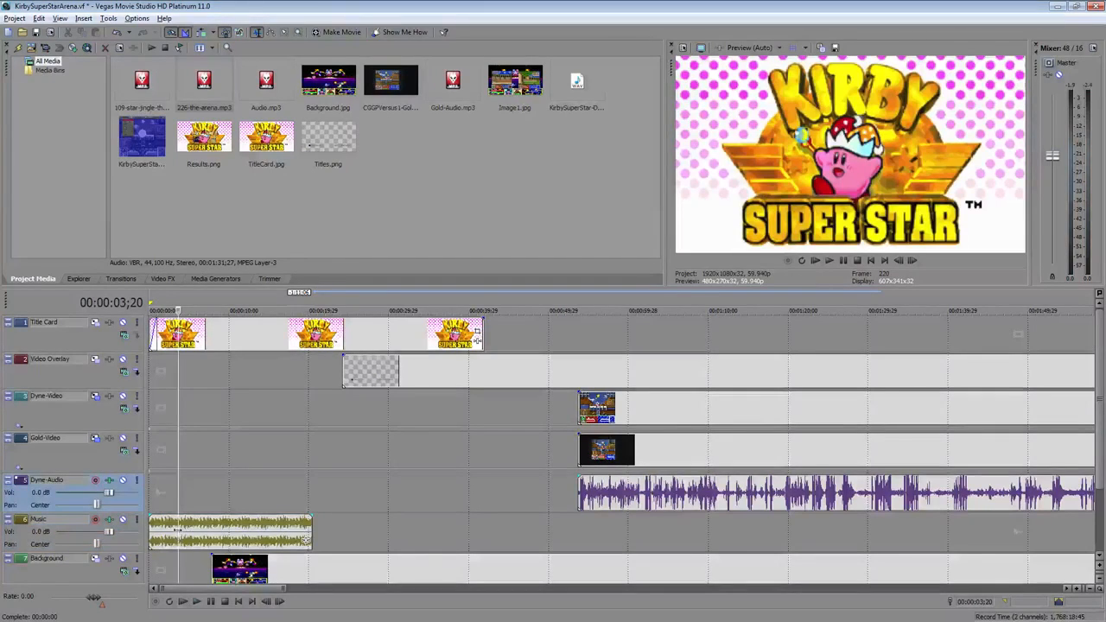
pyautogui.scroll(2, 180, 532)
pyautogui.scroll(4, 180, 532)
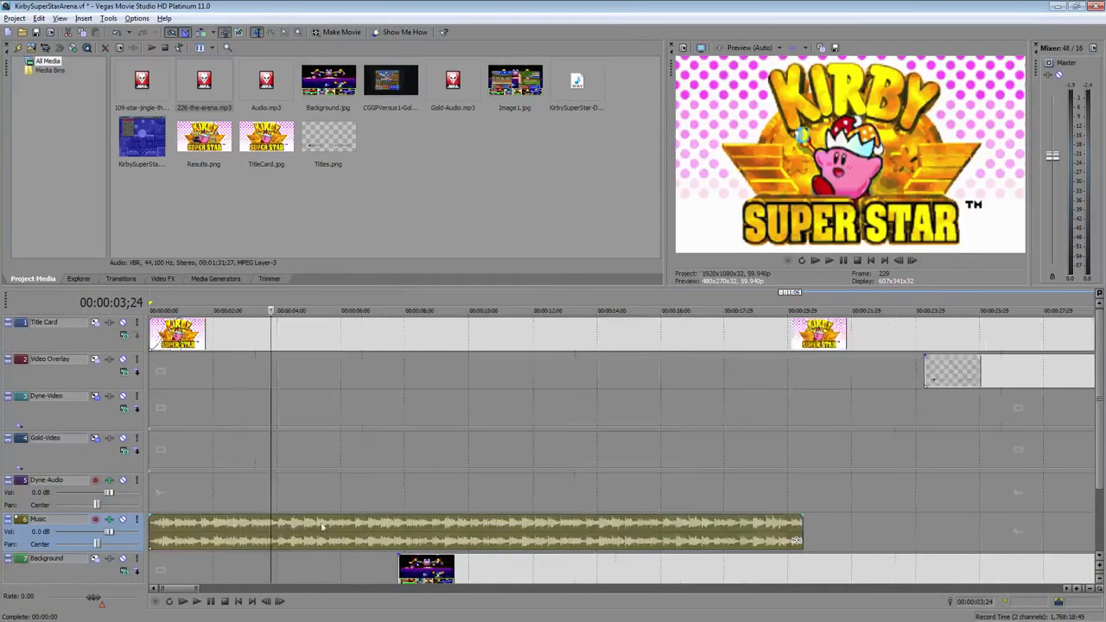
pyautogui.press('Right')
pyautogui.press('Right')
pyautogui.press('Right')
pyautogui.press('Right')
pyautogui.press('Right')
pyautogui.press('Right')
pyautogui.press('Right')
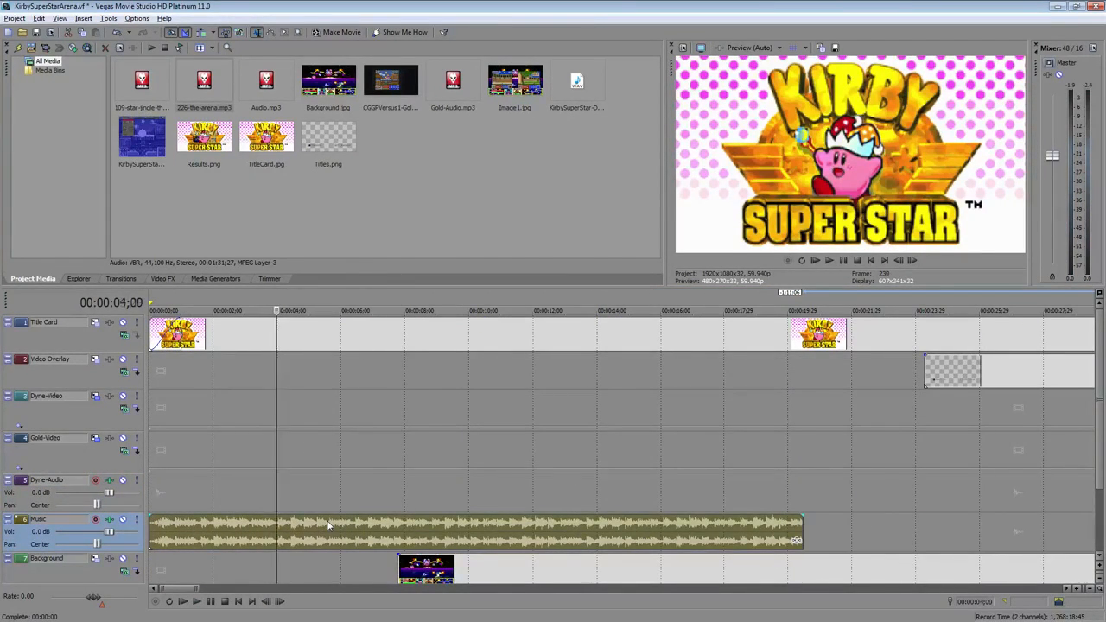
pyautogui.press('s')
# Move the background clip earlier, to about 1.5 seconds in, and scrub the frames around it
pyautogui.moveTo(583, 575); pyautogui.dragTo(391, 577)
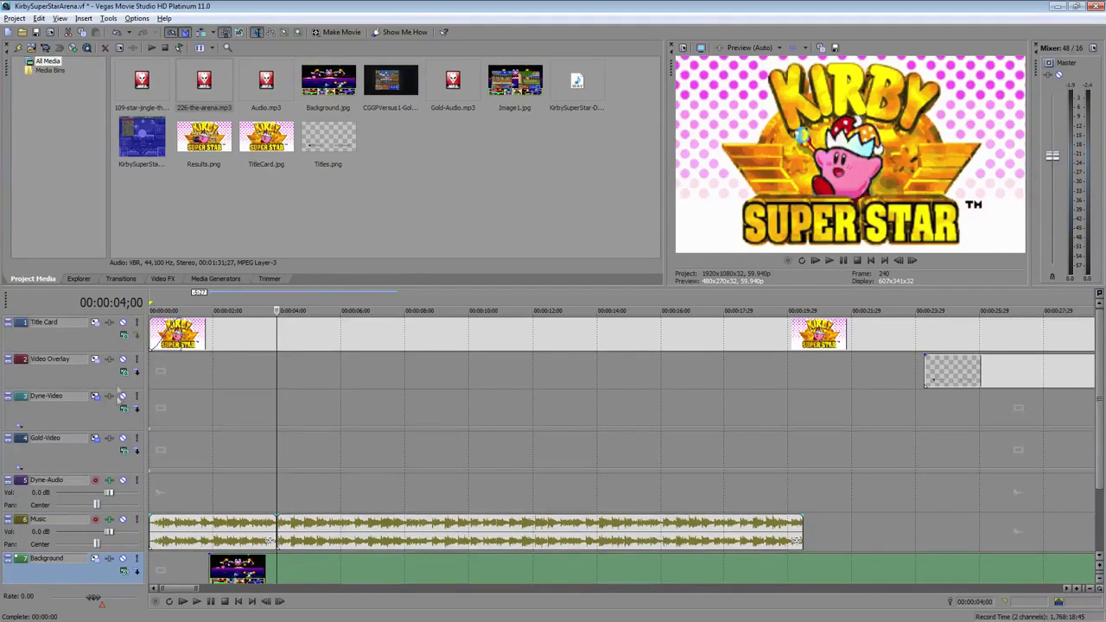
pyautogui.click(159, 336)
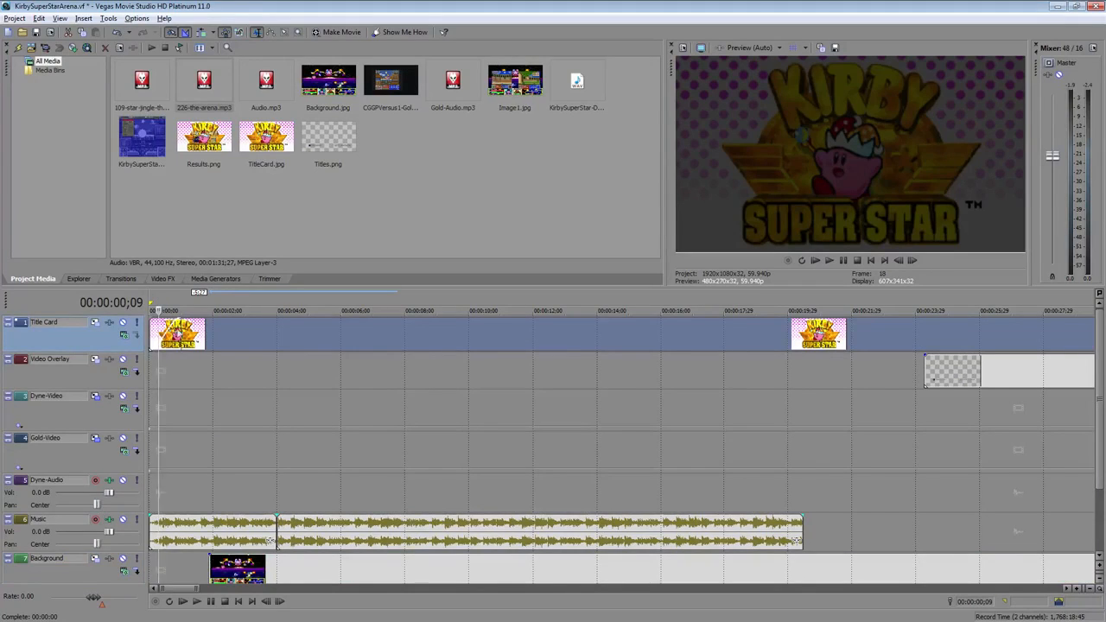
pyautogui.click(208, 336)
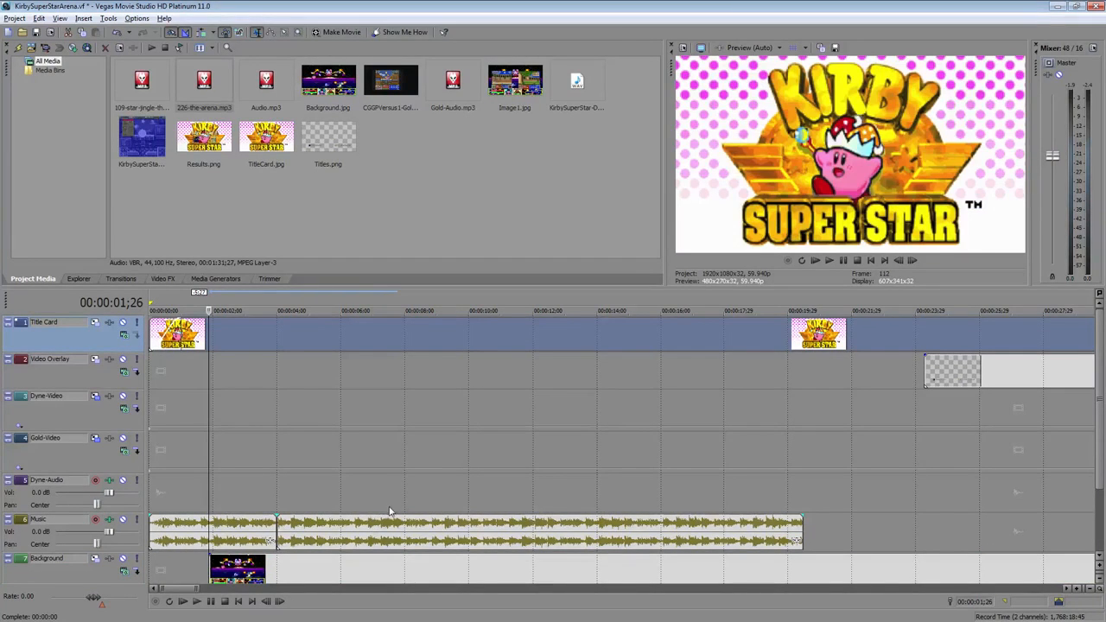
pyautogui.click(236, 338)
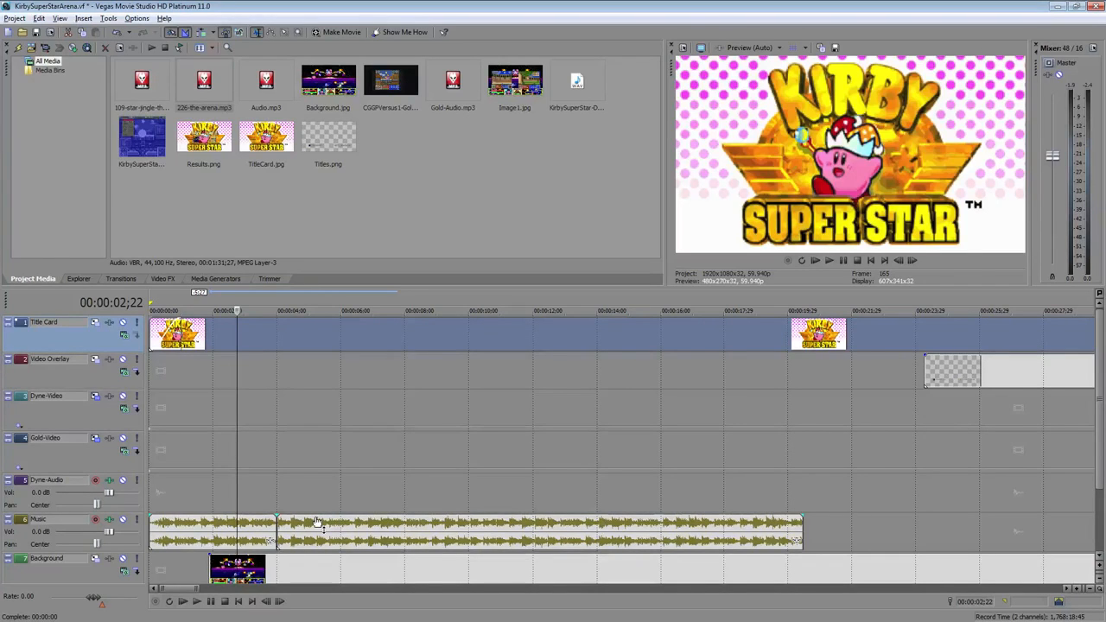
# Lower the volume of the music section after the split and play it back
pyautogui.moveTo(318, 524); pyautogui.dragTo(323, 541)
pyautogui.click(171, 486)
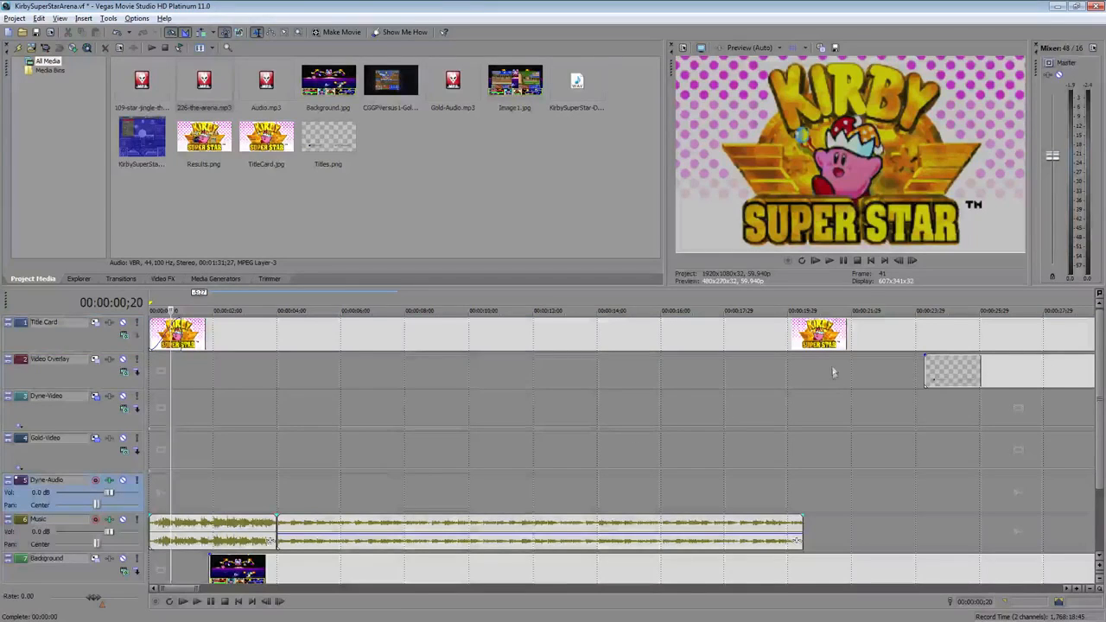
pyautogui.click(831, 262)
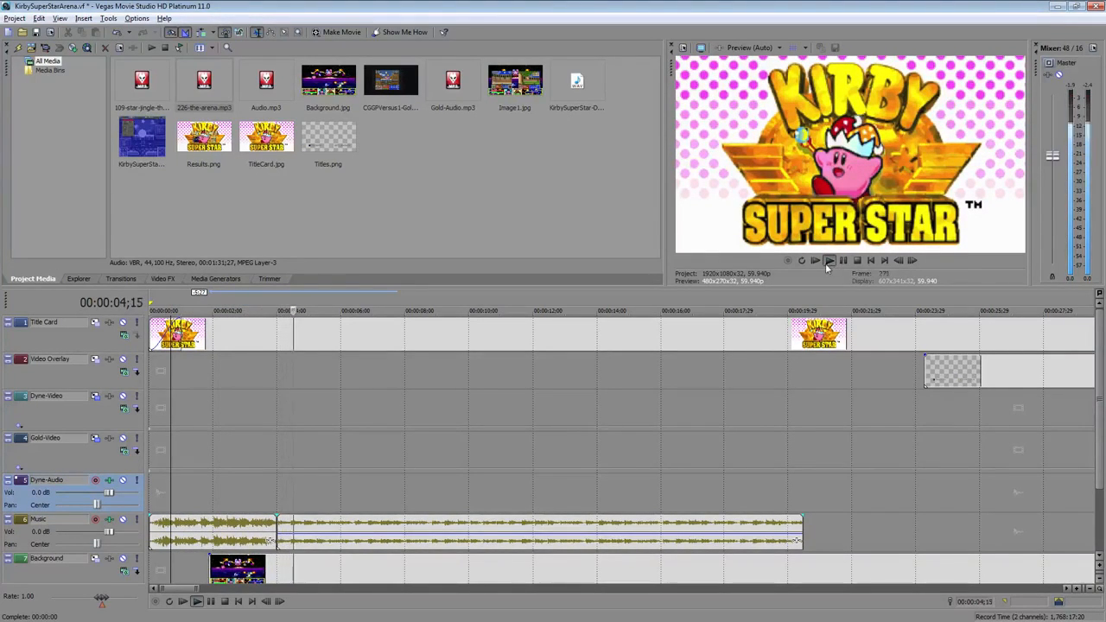
pyautogui.click(856, 261)
# Move the gameplay clips earlier so they start at the music split, about 4 seconds in
pyautogui.scroll(-4, 703, 411)
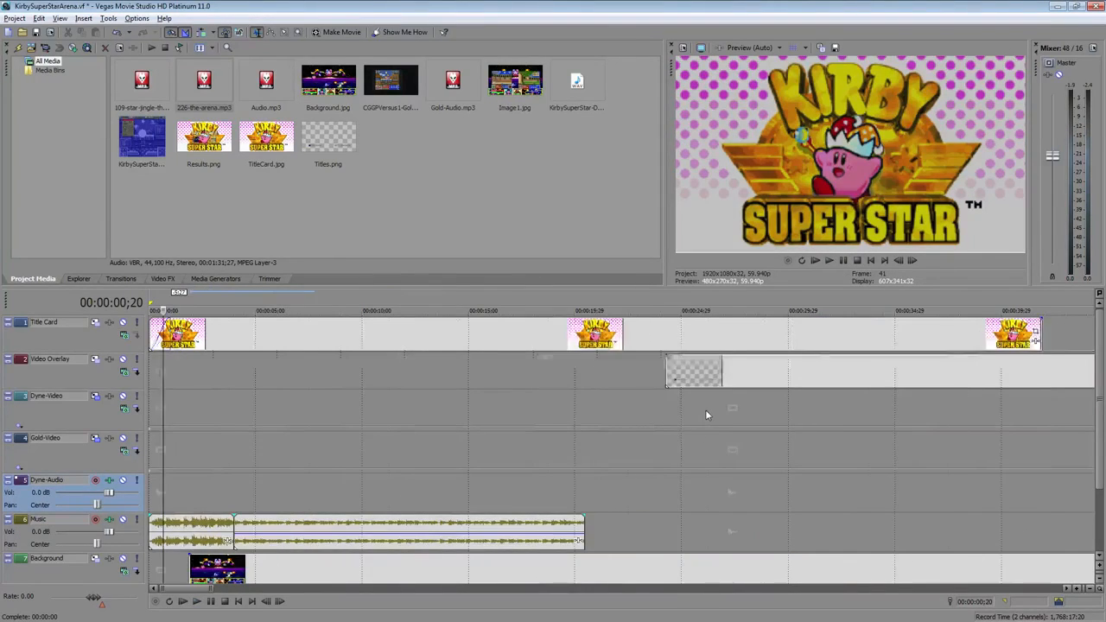
pyautogui.click(1077, 418)
pyautogui.moveTo(1076, 418); pyautogui.dragTo(283, 428)
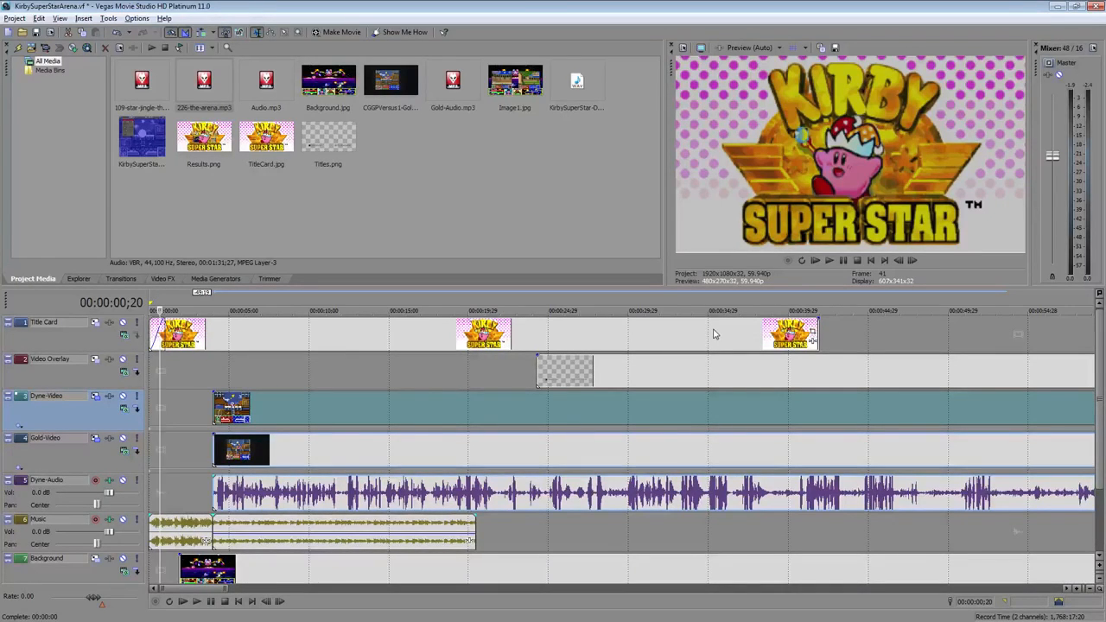
# Trim the title card event so it ends where the gameplay clips begin
pyautogui.moveTo(818, 324); pyautogui.dragTo(215, 357)
pyautogui.click(235, 339)
pyautogui.scroll(1, 248, 338)
pyautogui.scroll(1, 290, 340)
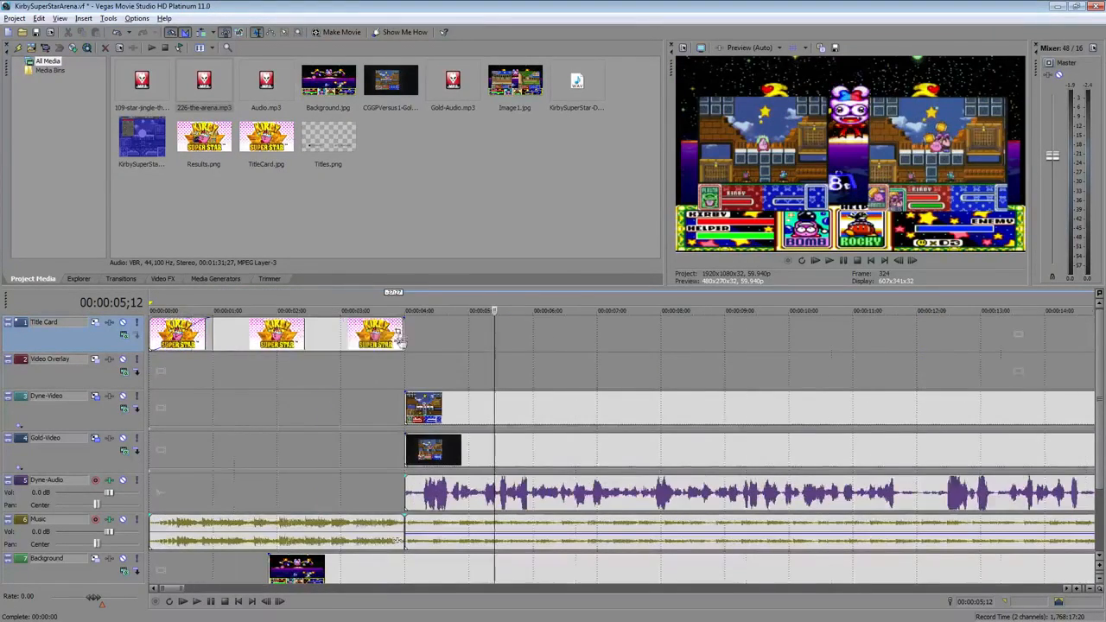
pyautogui.moveTo(403, 331); pyautogui.dragTo(407, 331)
# Play back the transition from the title card into the gameplay
pyautogui.click(378, 339)
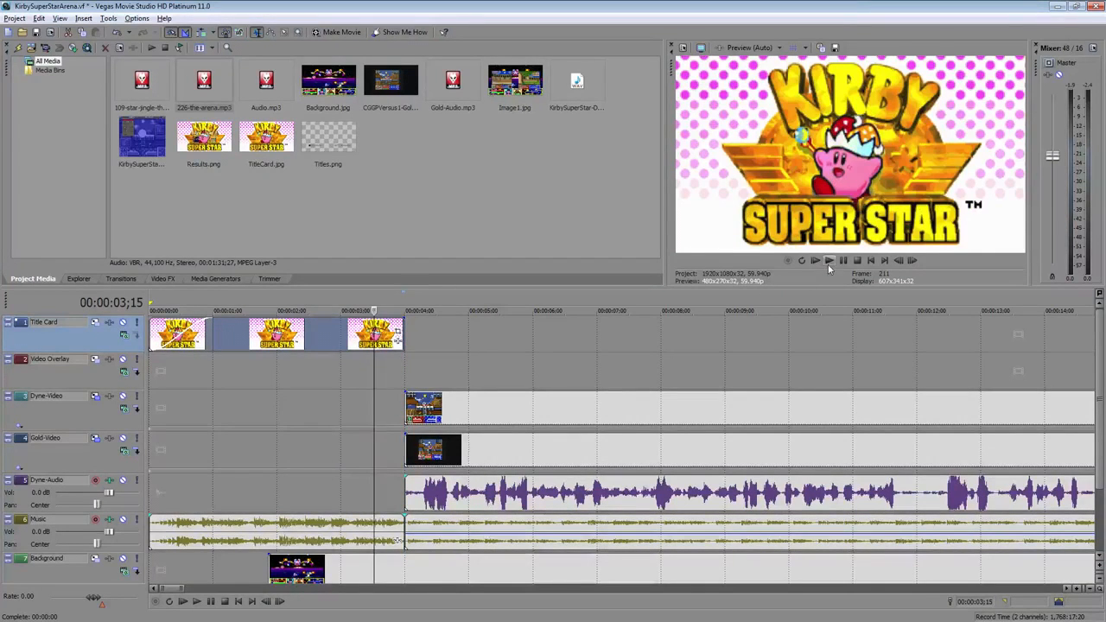
pyautogui.click(827, 261)
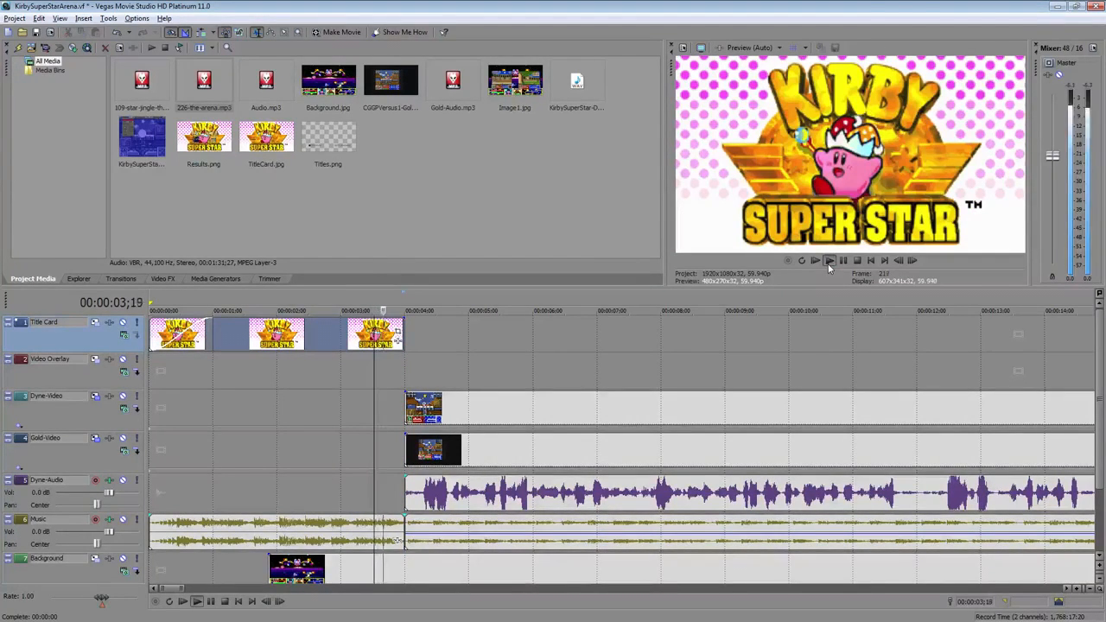
pyautogui.press('space')
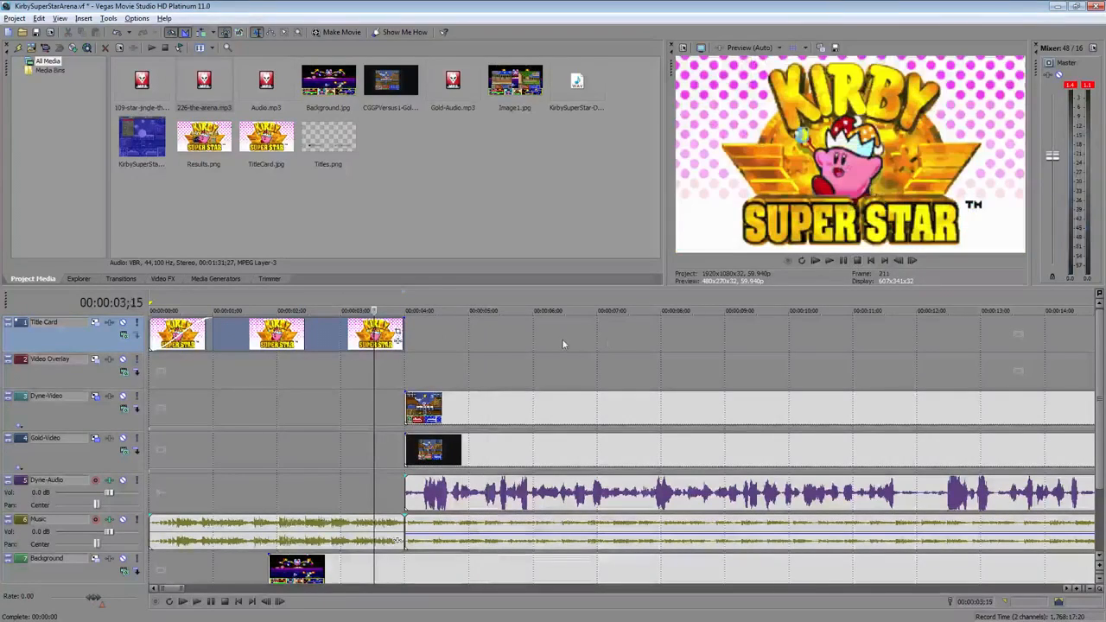
# Browse the transition categories and apply the Zoom In, Center transition to the end of the title card event
pyautogui.click(115, 279)
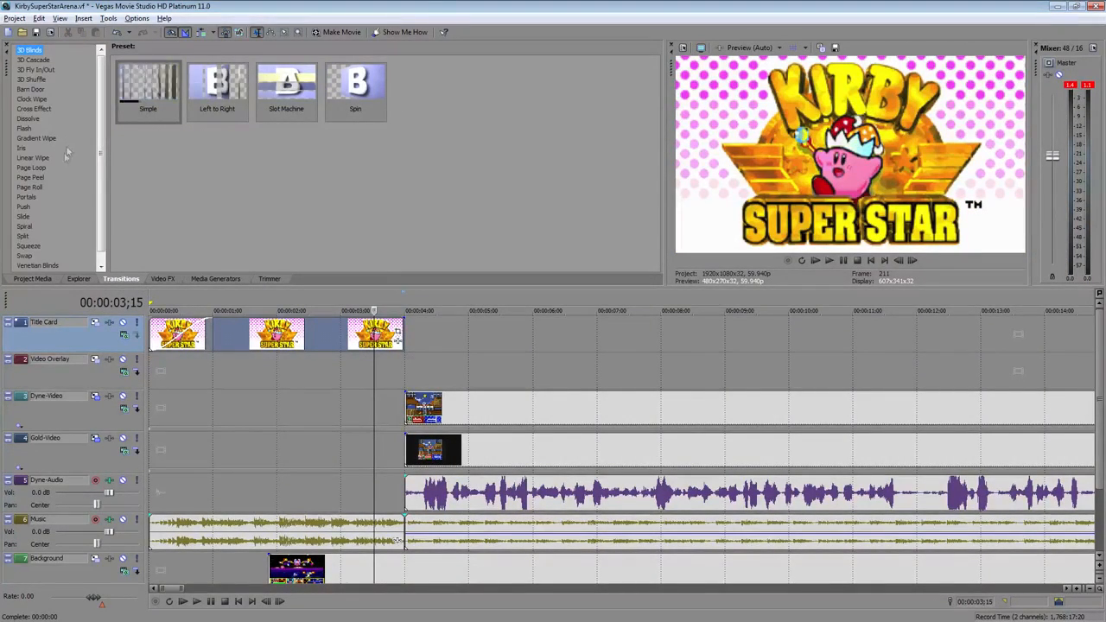
pyautogui.click(30, 198)
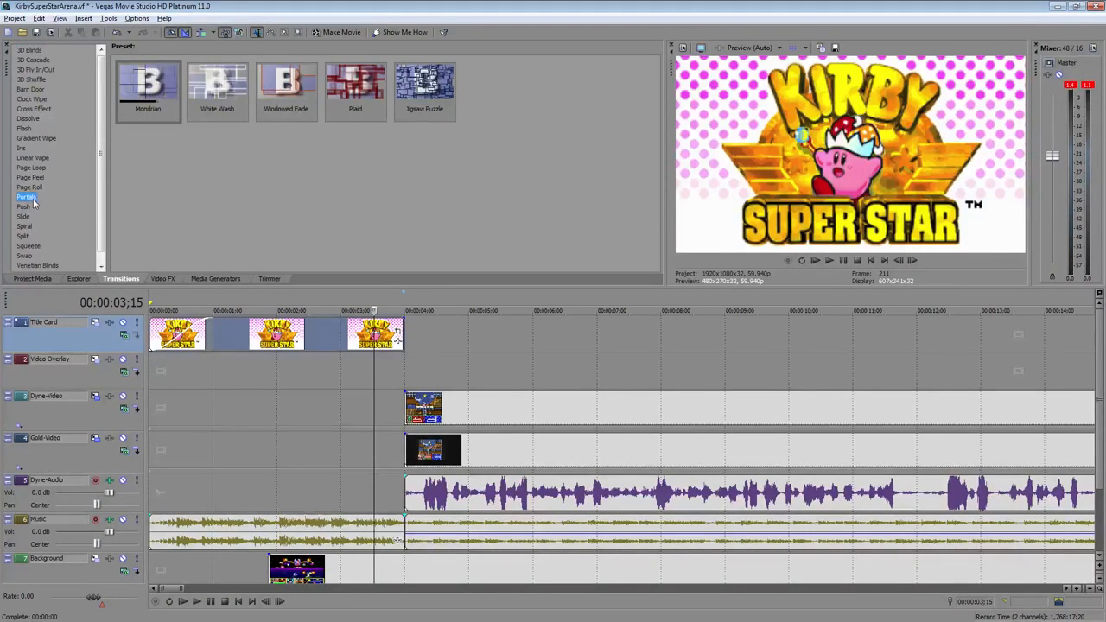
pyautogui.click(24, 228)
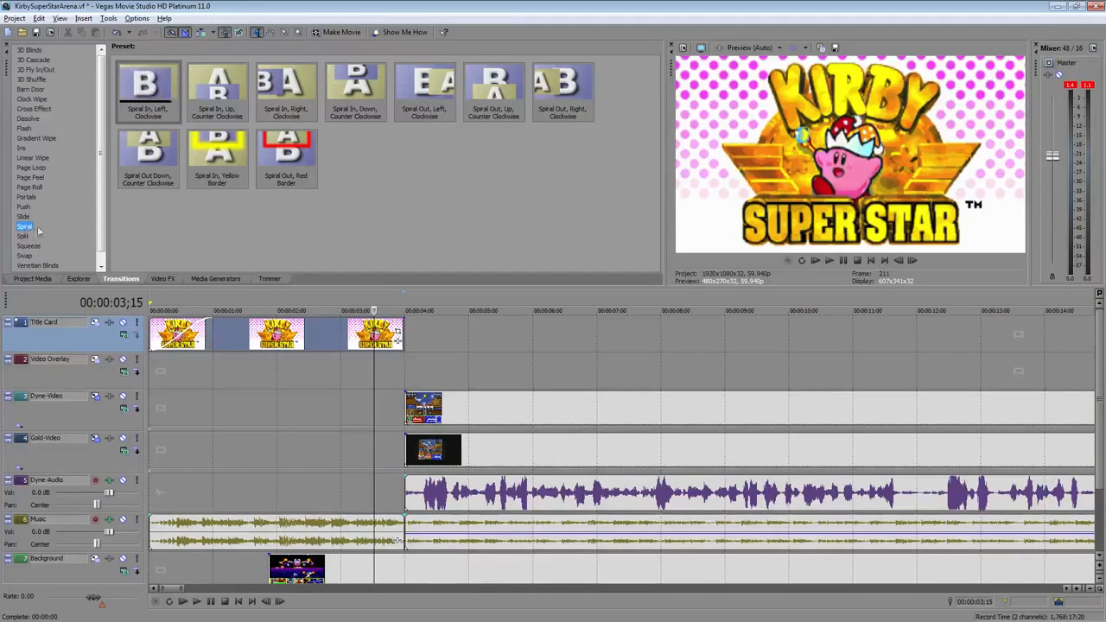
pyautogui.click(25, 255)
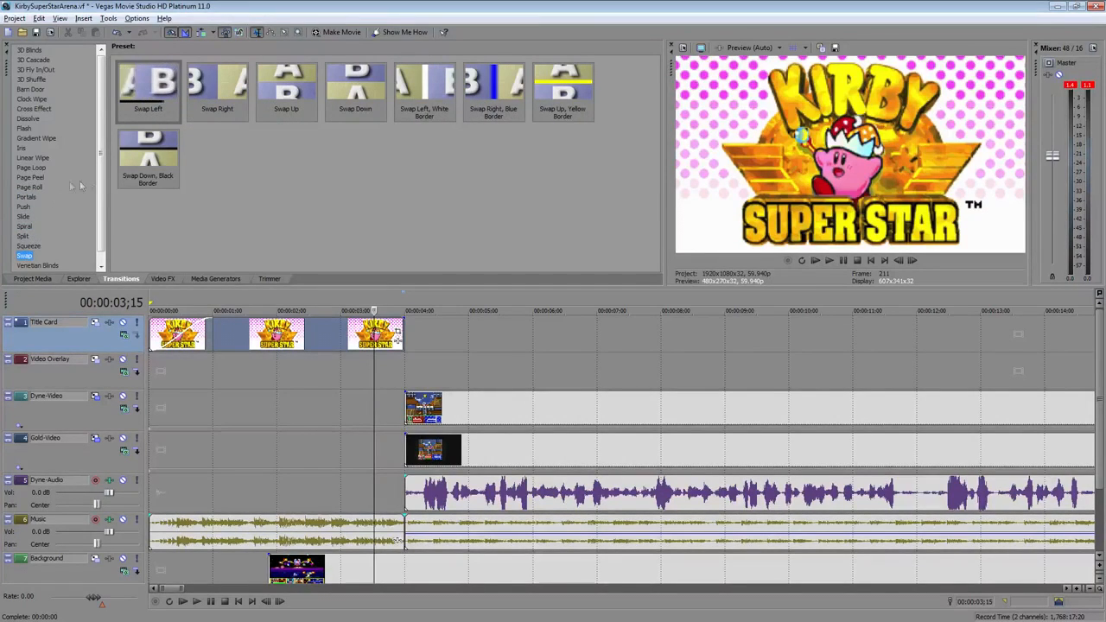
pyautogui.scroll(-1, 106, 179)
pyautogui.click(27, 264)
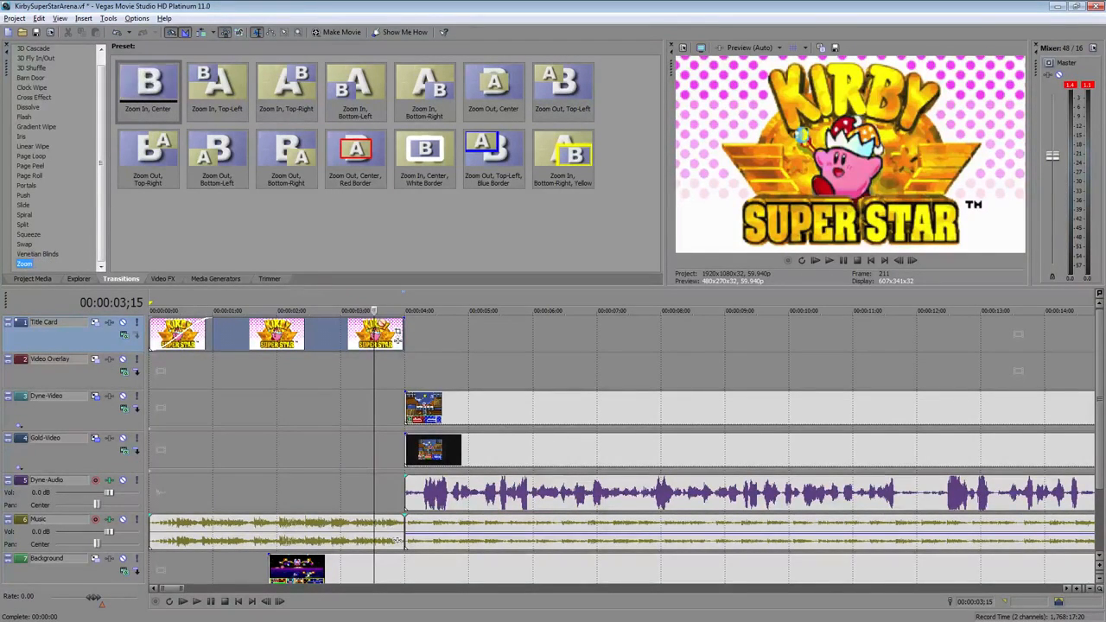
pyautogui.moveTo(400, 327); pyautogui.dragTo(407, 331)
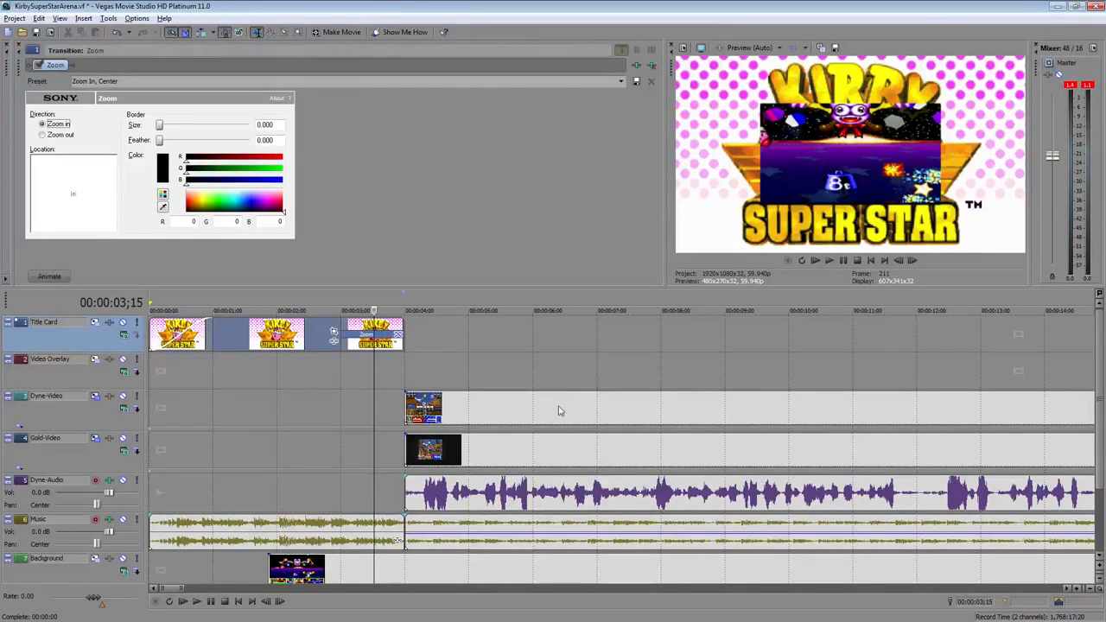
# Slide the gameplay clips slightly earlier under the zoom transition and play back the result
pyautogui.moveTo(558, 414); pyautogui.dragTo(539, 414)
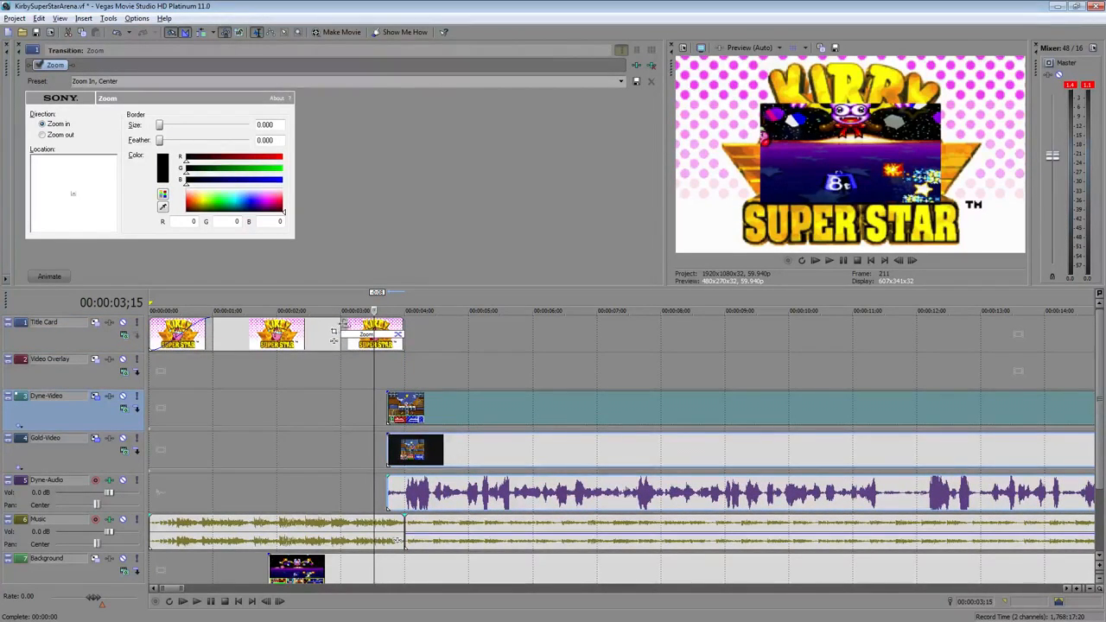
pyautogui.click(335, 332)
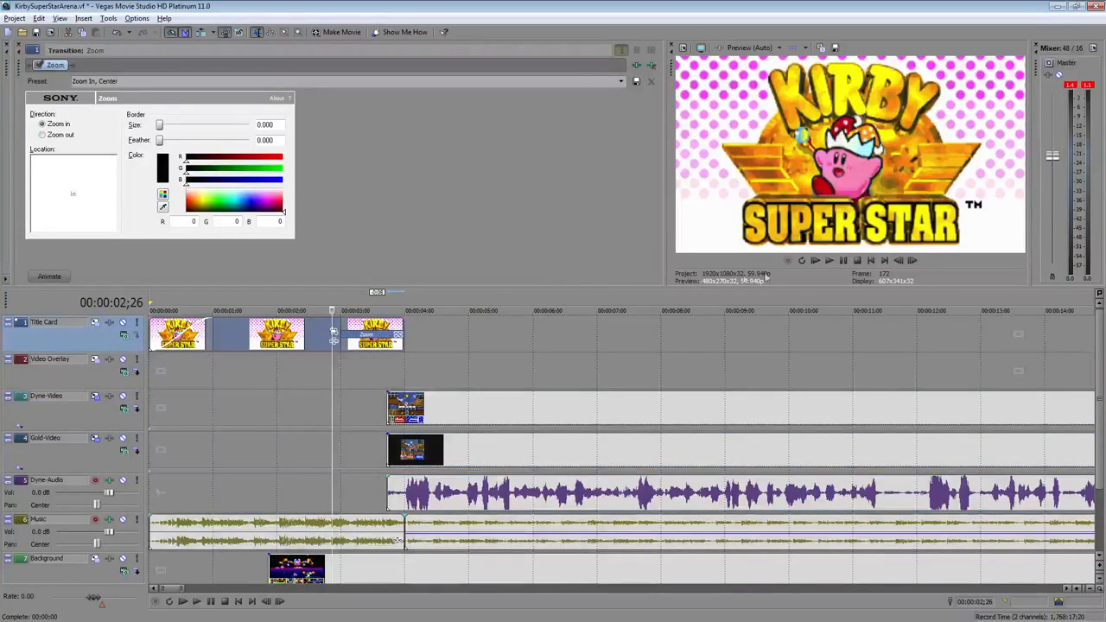
pyautogui.click(829, 260)
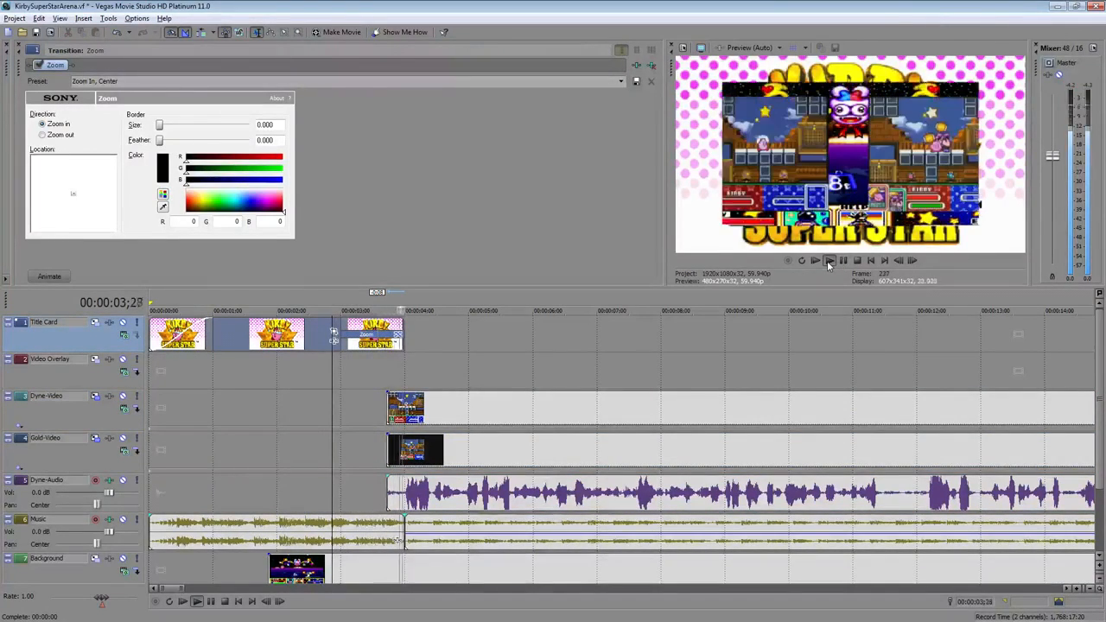
pyautogui.click(856, 260)
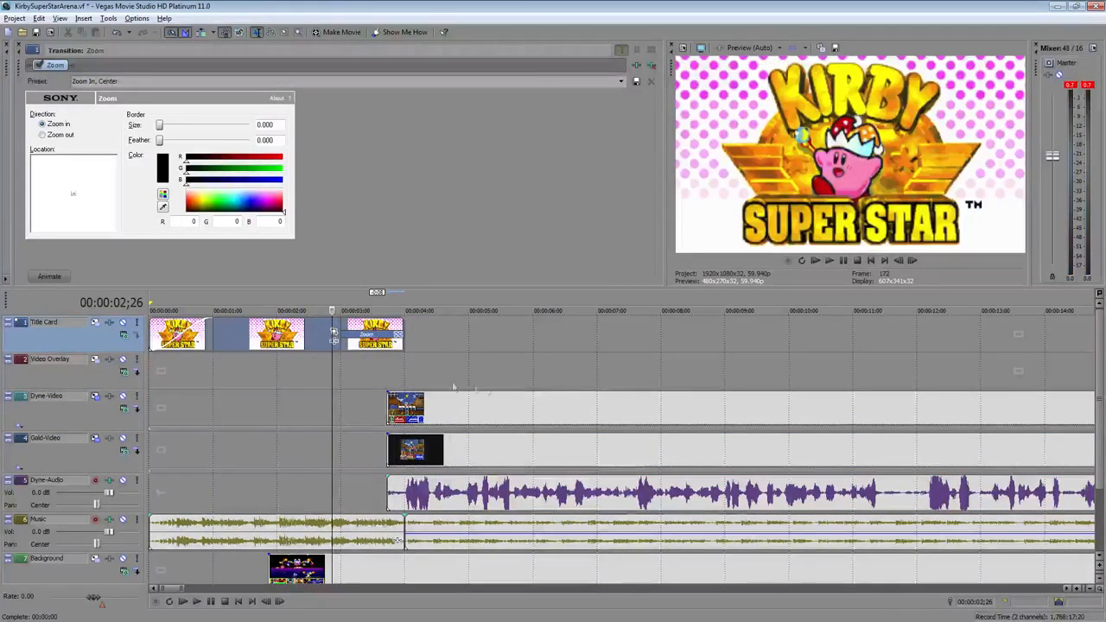
# Return the gameplay clips to start at 4 seconds and give both gameplay video clips fade-ins of about 2 seconds
pyautogui.moveTo(508, 409); pyautogui.dragTo(527, 408)
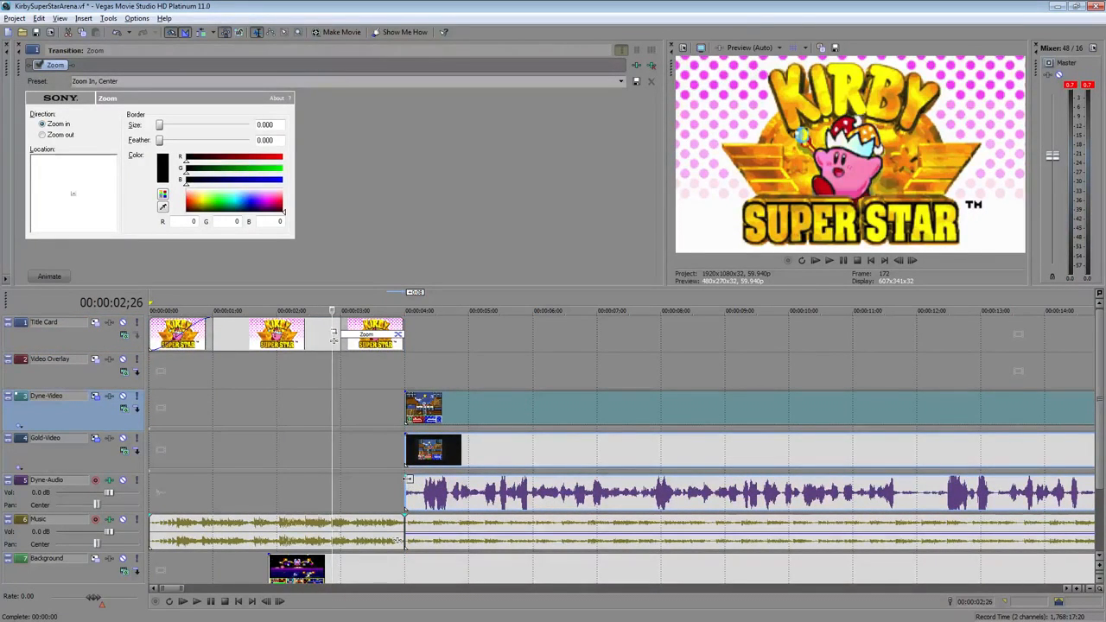
pyautogui.moveTo(403, 478)
pyautogui.mouseDown()
pyautogui.moveTo(510, 482)
pyautogui.moveTo(405, 480)
pyautogui.mouseUp()
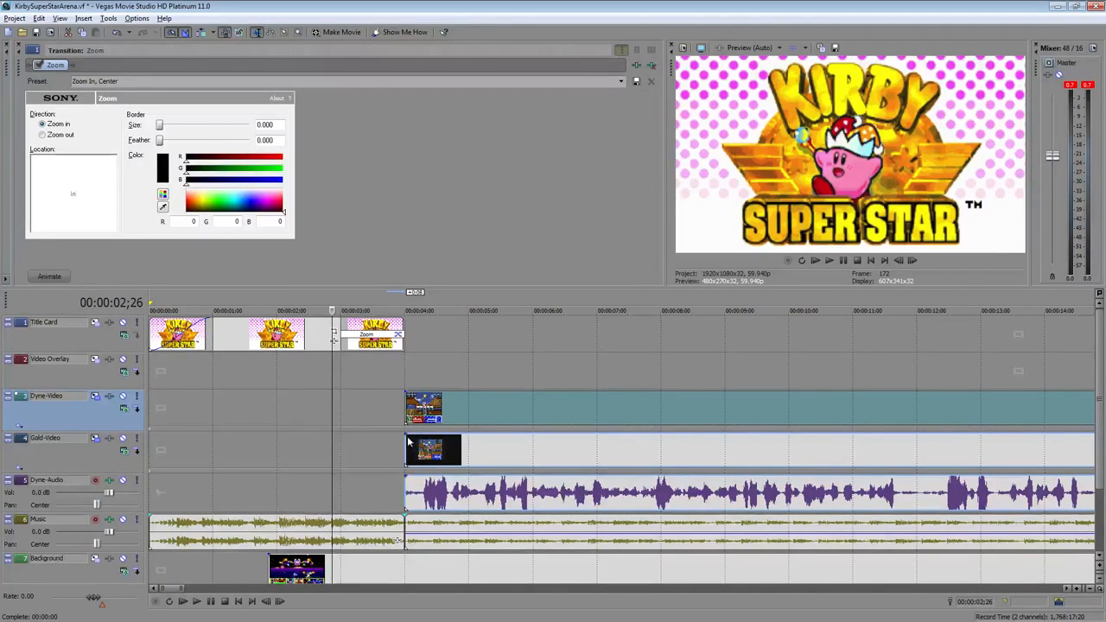
pyautogui.moveTo(407, 437); pyautogui.dragTo(533, 444)
pyautogui.moveTo(406, 393); pyautogui.dragTo(534, 395)
# Play back the zoom transition into the fading-in gameplay clips
pyautogui.click(285, 336)
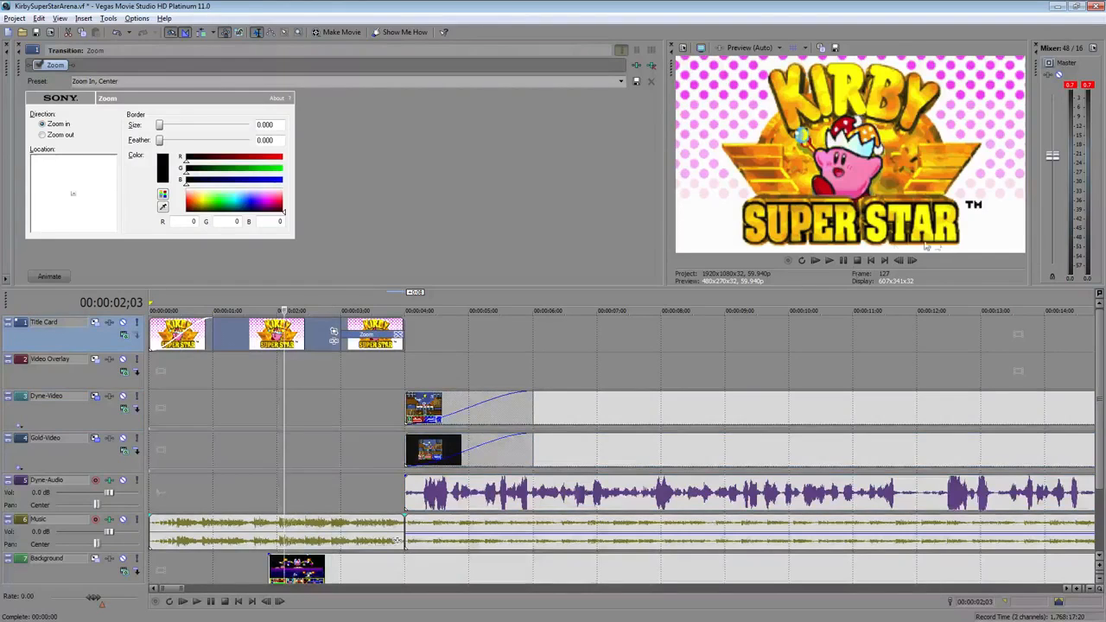
pyautogui.click(828, 261)
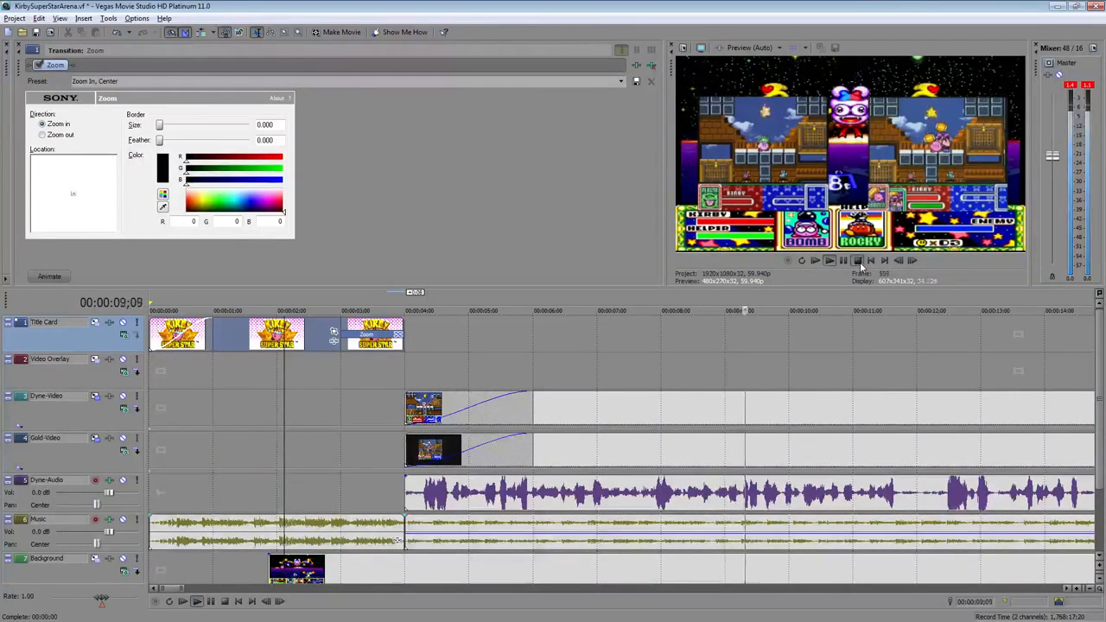
pyautogui.click(857, 261)
# Add a fade-out across the whole music section after the split
pyautogui.scroll(-5, 615, 442)
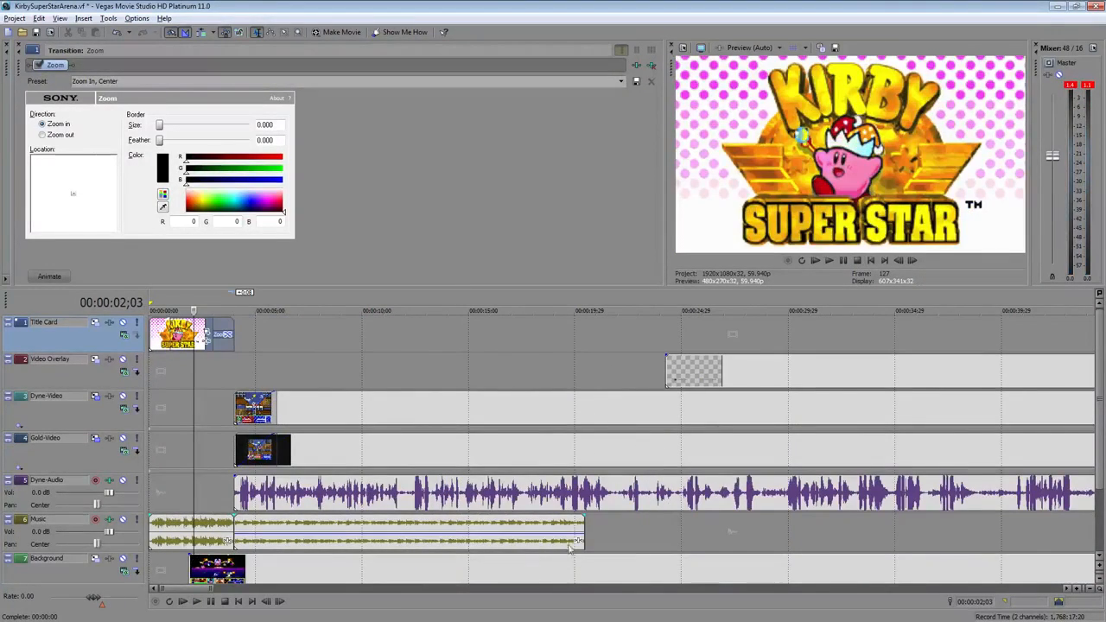
pyautogui.moveTo(585, 538); pyautogui.dragTo(228, 543)
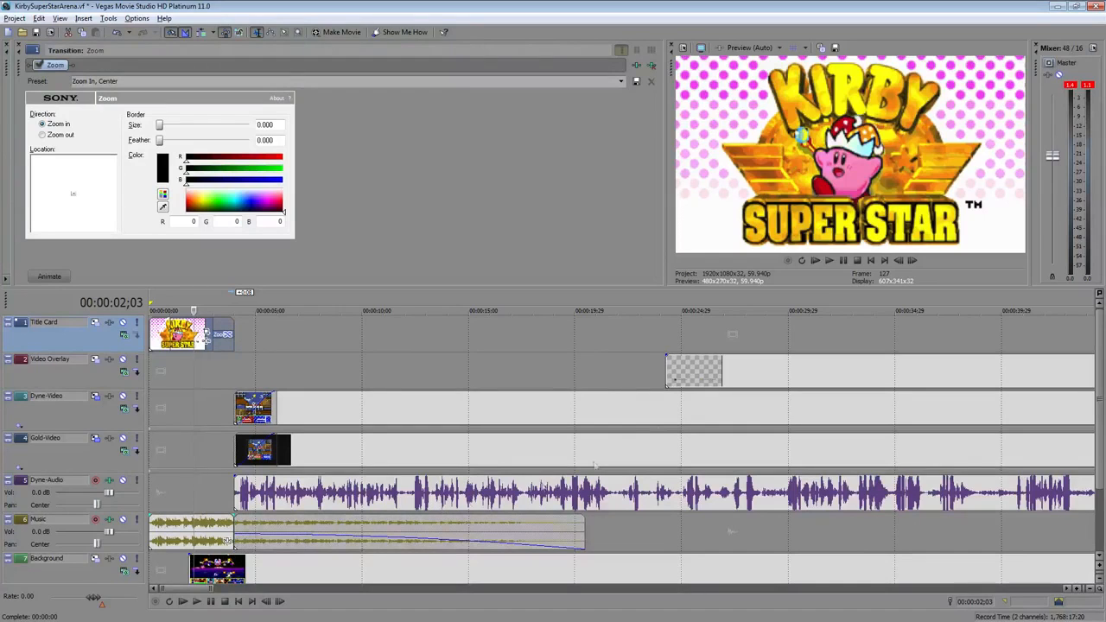
# Move the video overlay event to start at about 6 seconds and give it a fade-in of about 2 seconds
pyautogui.moveTo(811, 380); pyautogui.dragTo(460, 378)
pyautogui.click(288, 375)
pyautogui.scroll(6, 288, 375)
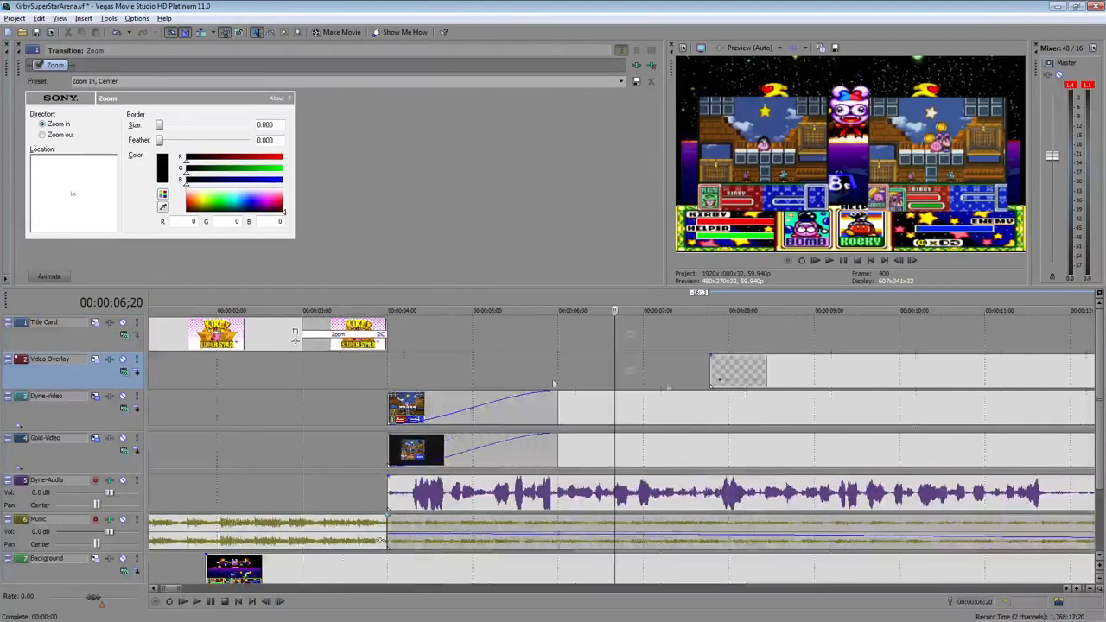
pyautogui.moveTo(847, 377); pyautogui.dragTo(693, 374)
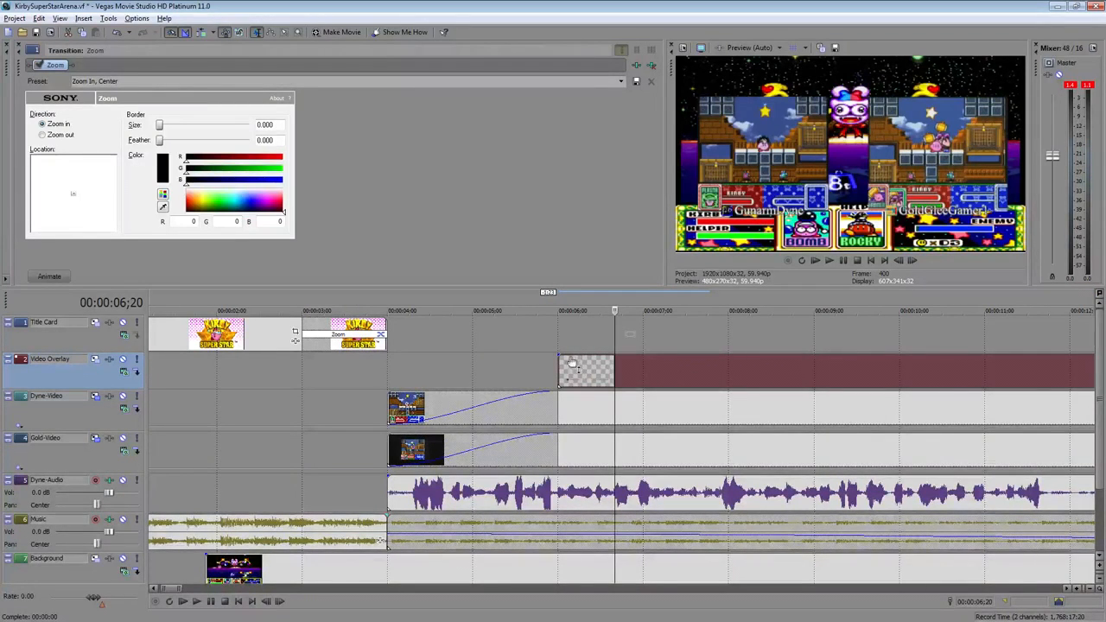
pyautogui.moveTo(556, 357); pyautogui.dragTo(729, 374)
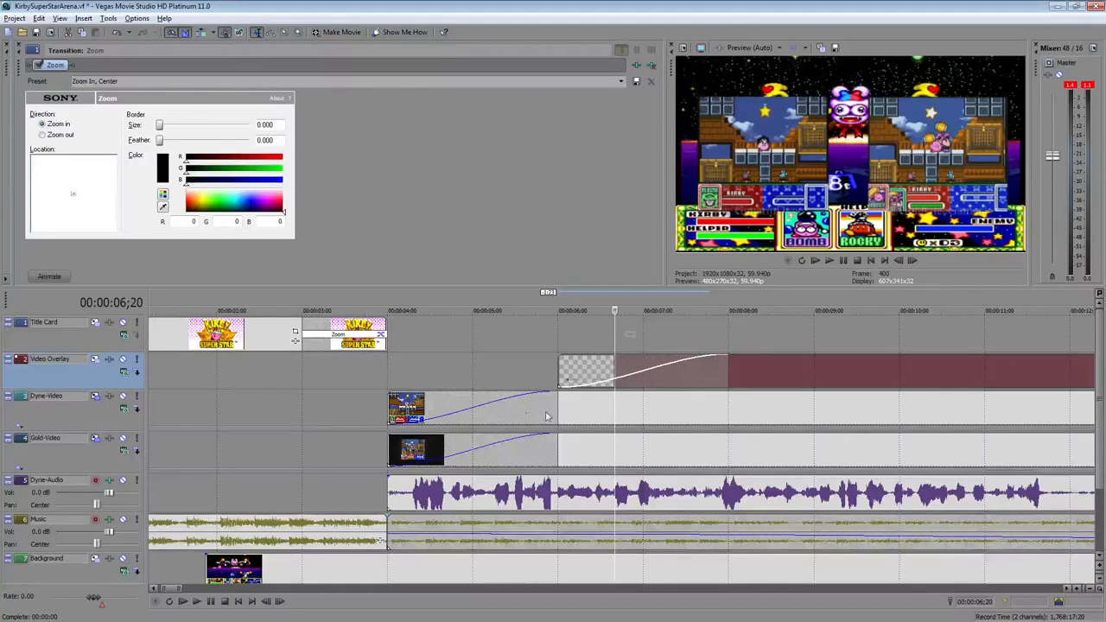
# Play back the gameplay from about 9 seconds to check the overlay
pyautogui.scroll(-3, 220, 395)
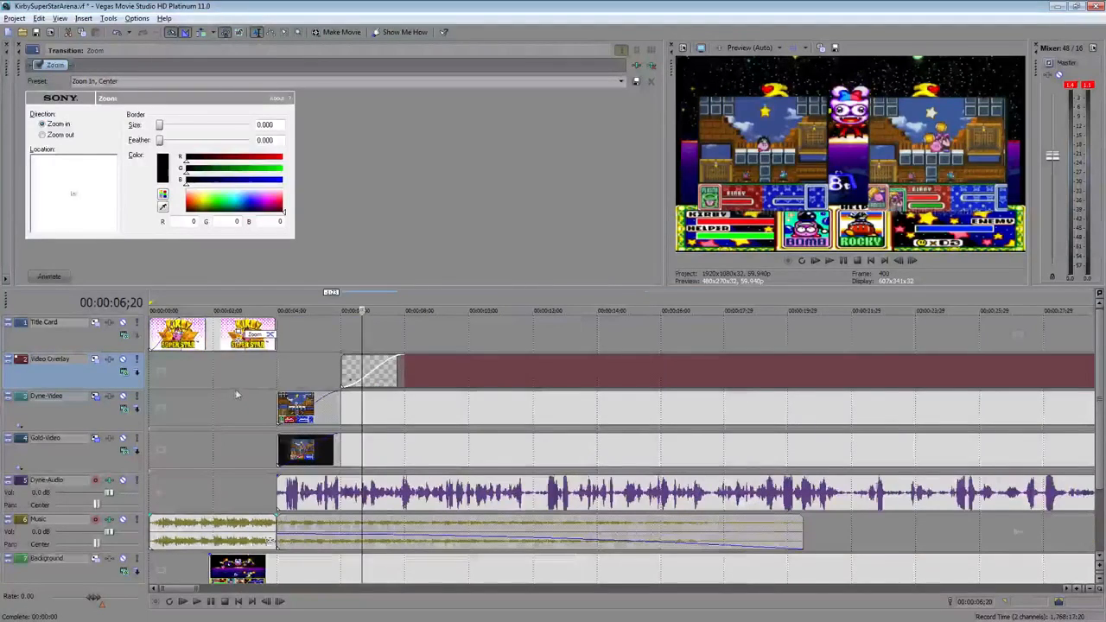
pyautogui.click(451, 334)
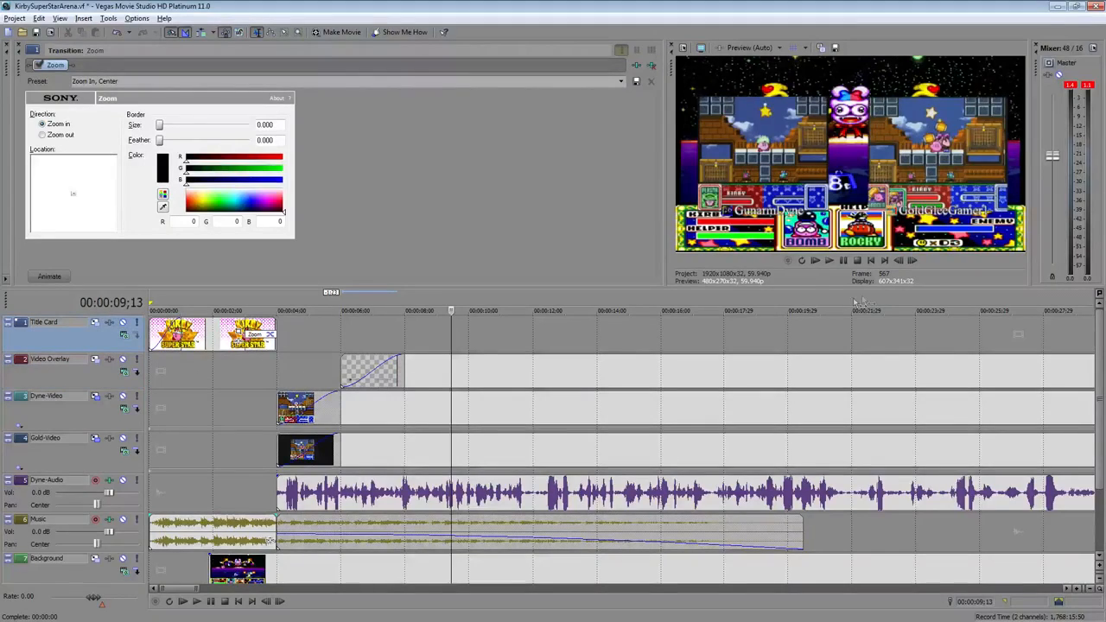
pyautogui.click(815, 261)
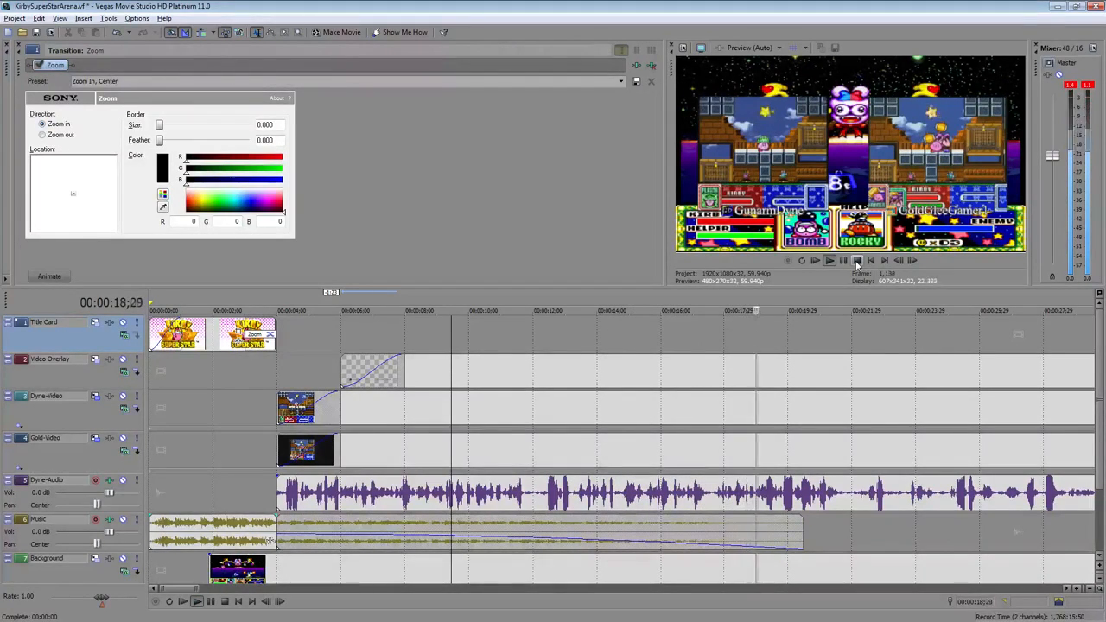
pyautogui.click(857, 261)
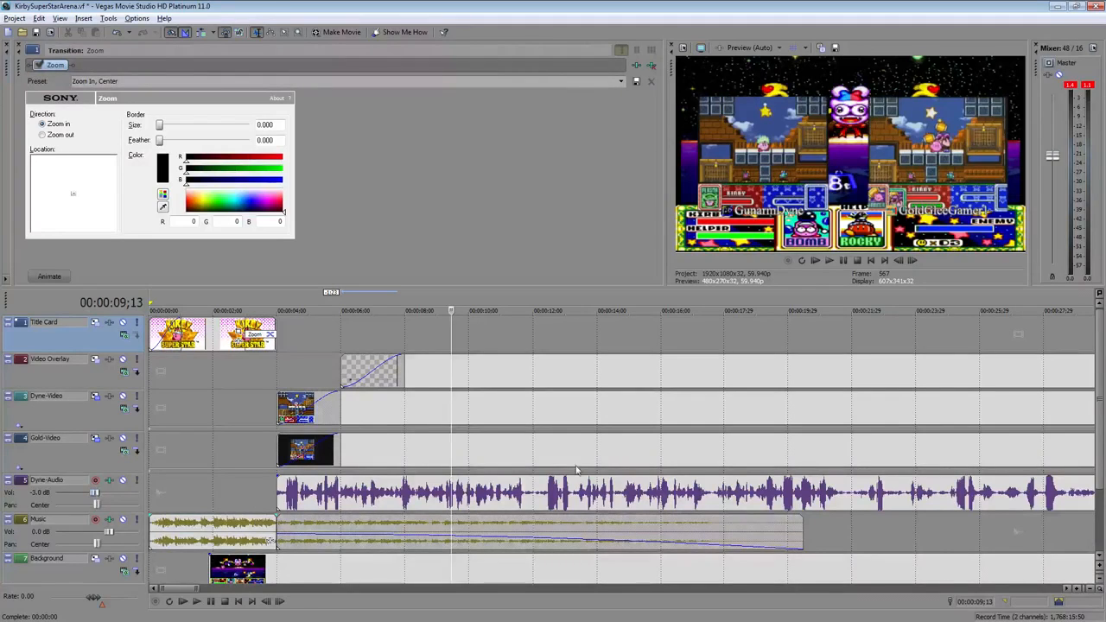
# Select the Dyne-Audio event and play back the gameplay from about 21 seconds
pyautogui.click(847, 507)
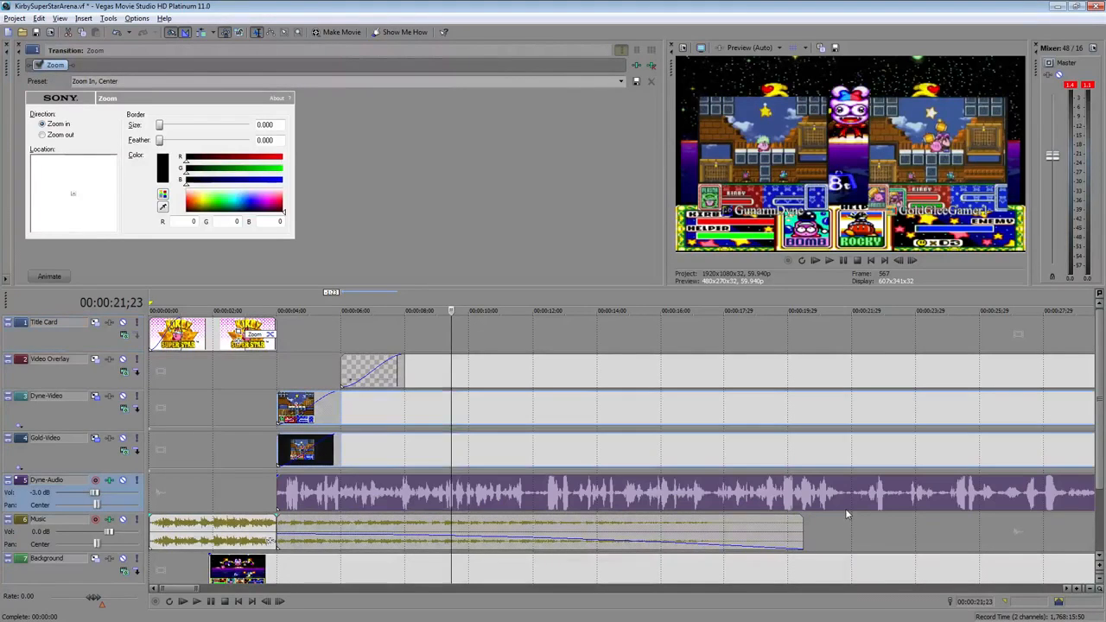
pyautogui.click(829, 261)
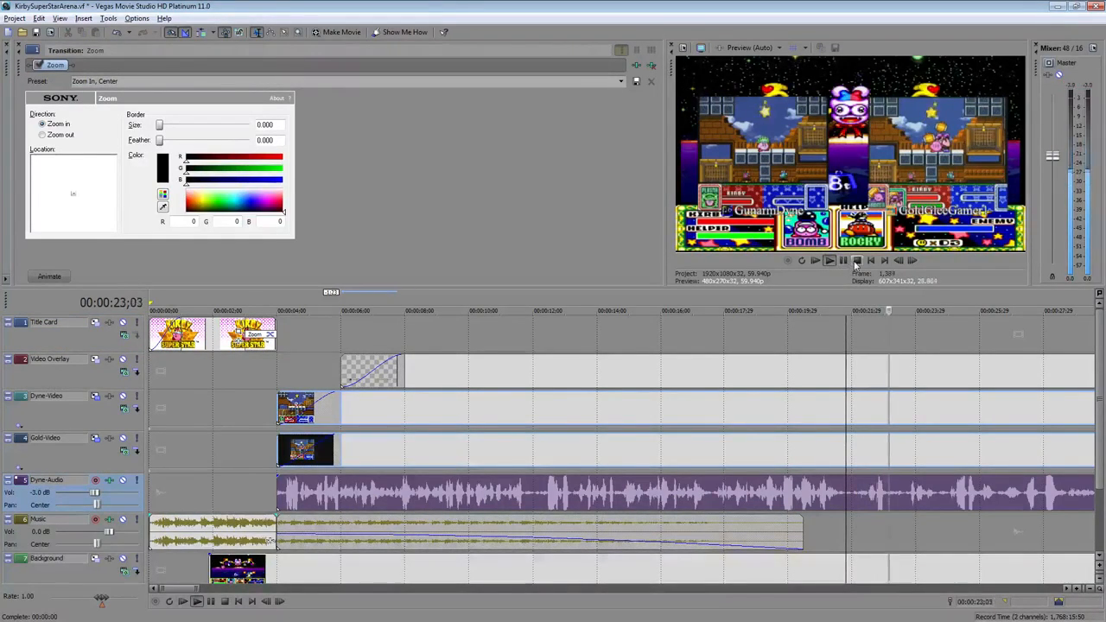
pyautogui.click(857, 260)
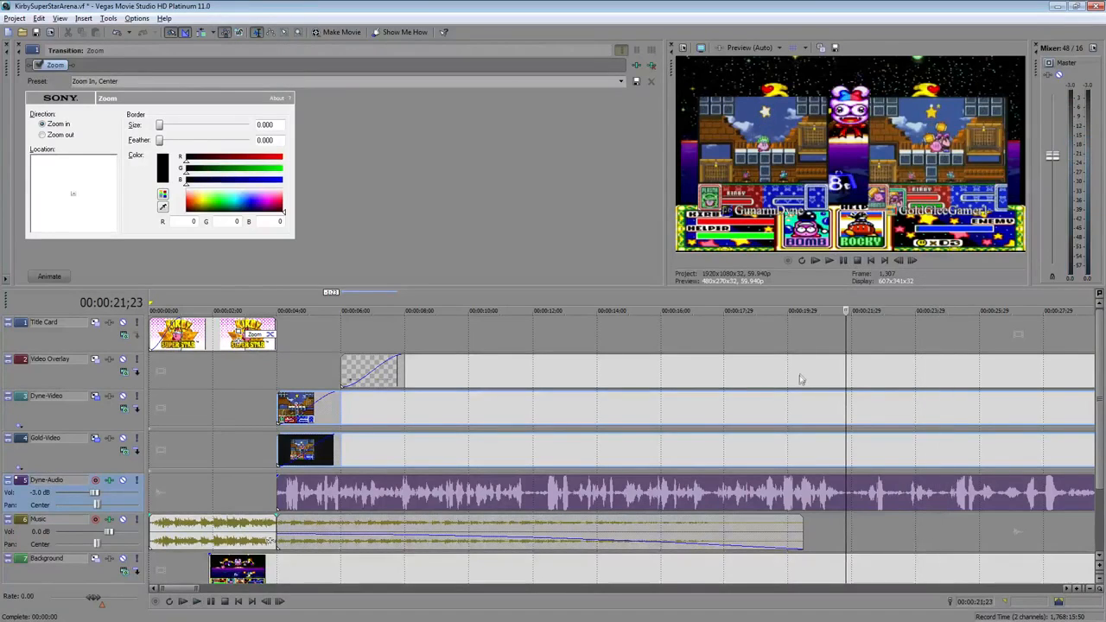
# Extend the last video overlay event and trim the last background event so both end with the gameplay
pyautogui.scroll(-2, 799, 380)
pyautogui.scroll(-8, 799, 380)
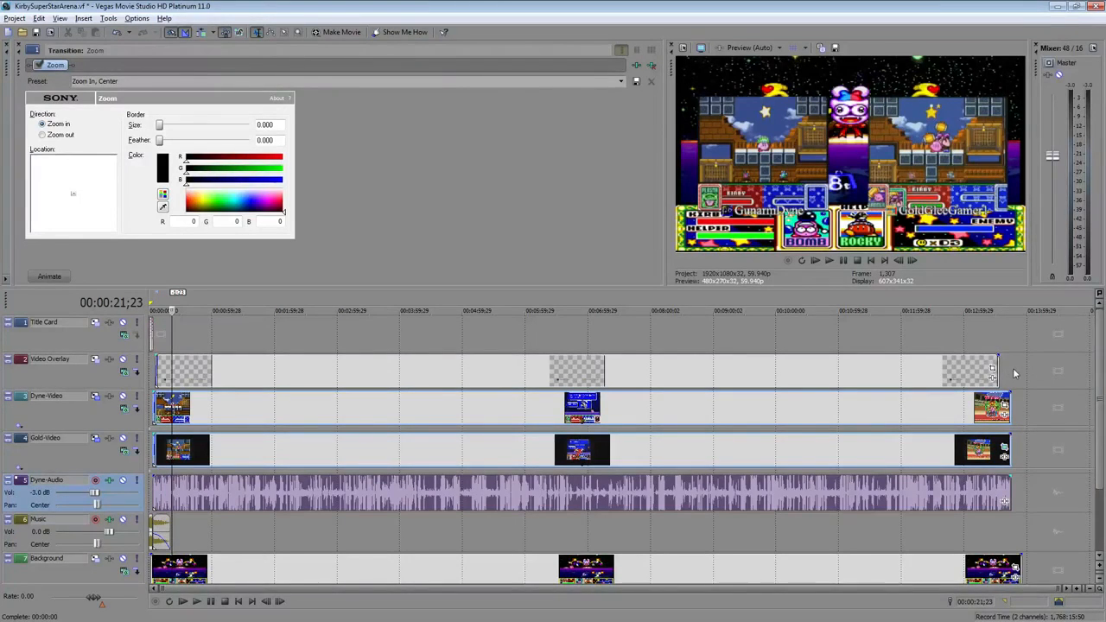
pyautogui.moveTo(995, 369); pyautogui.dragTo(1009, 369)
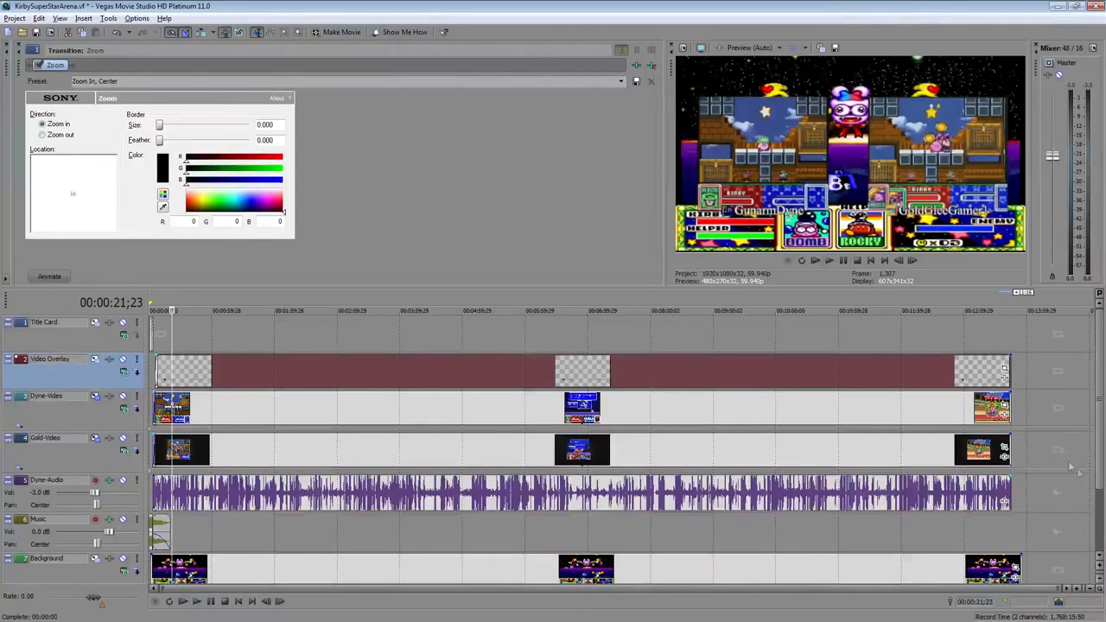
pyautogui.moveTo(1022, 565); pyautogui.dragTo(1011, 565)
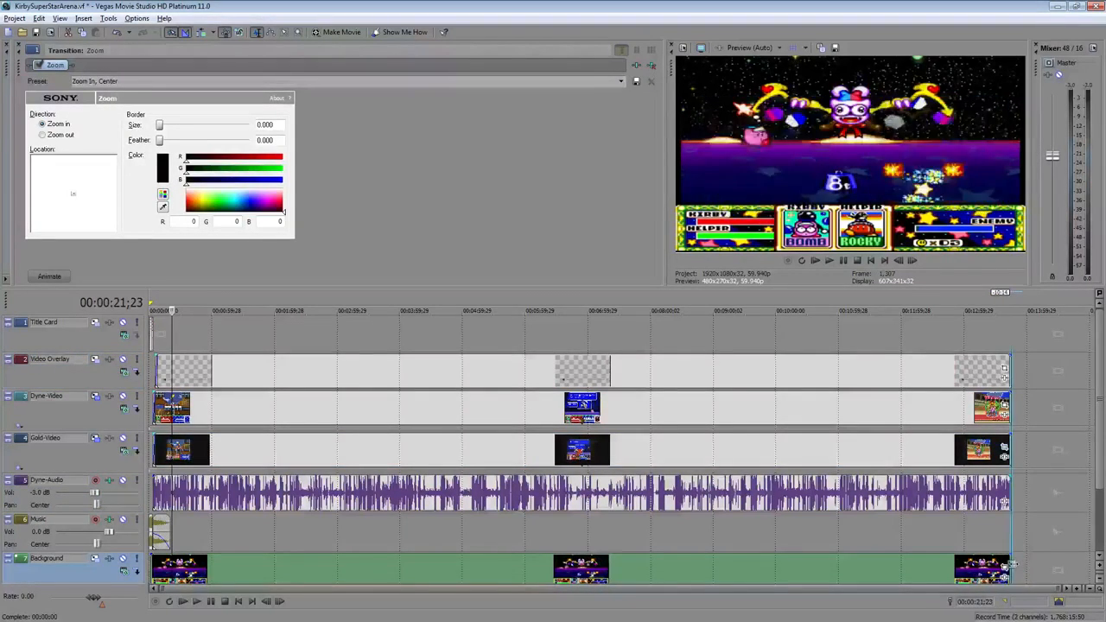
# Add Results.png to the Title Card track right after the gameplay ends
pyautogui.click(1041, 334)
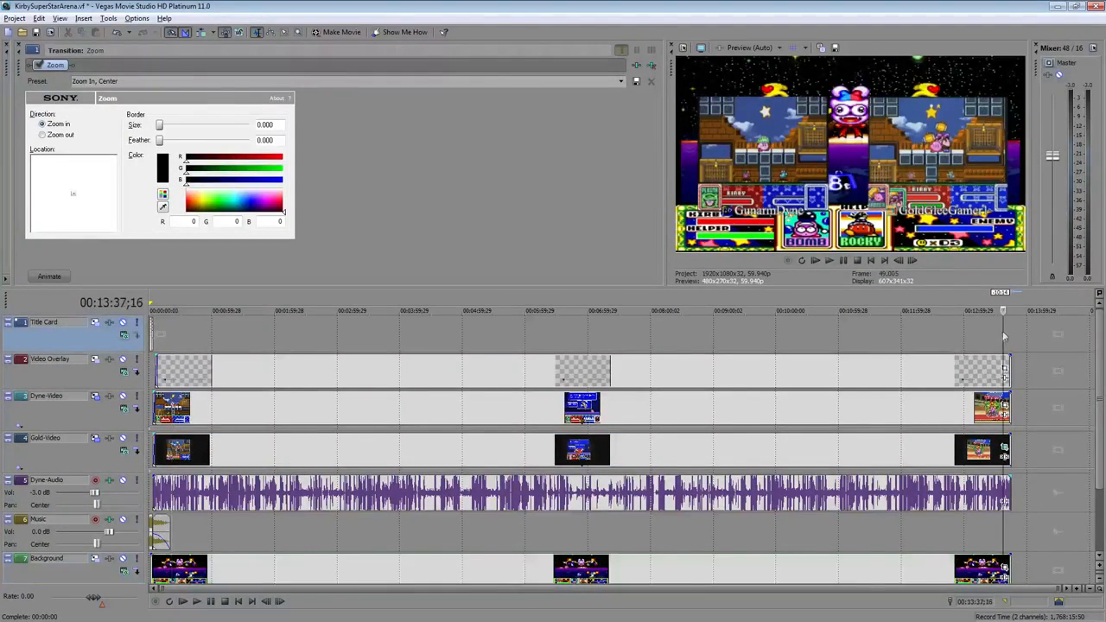
pyautogui.scroll(6, 959, 341)
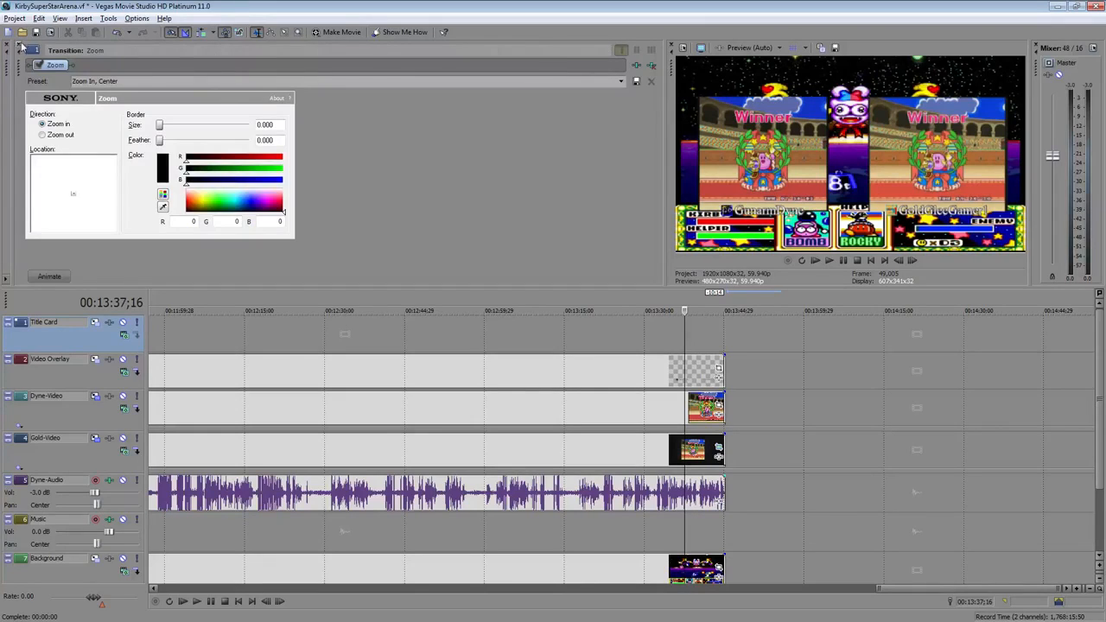
pyautogui.click(20, 48)
pyautogui.click(34, 279)
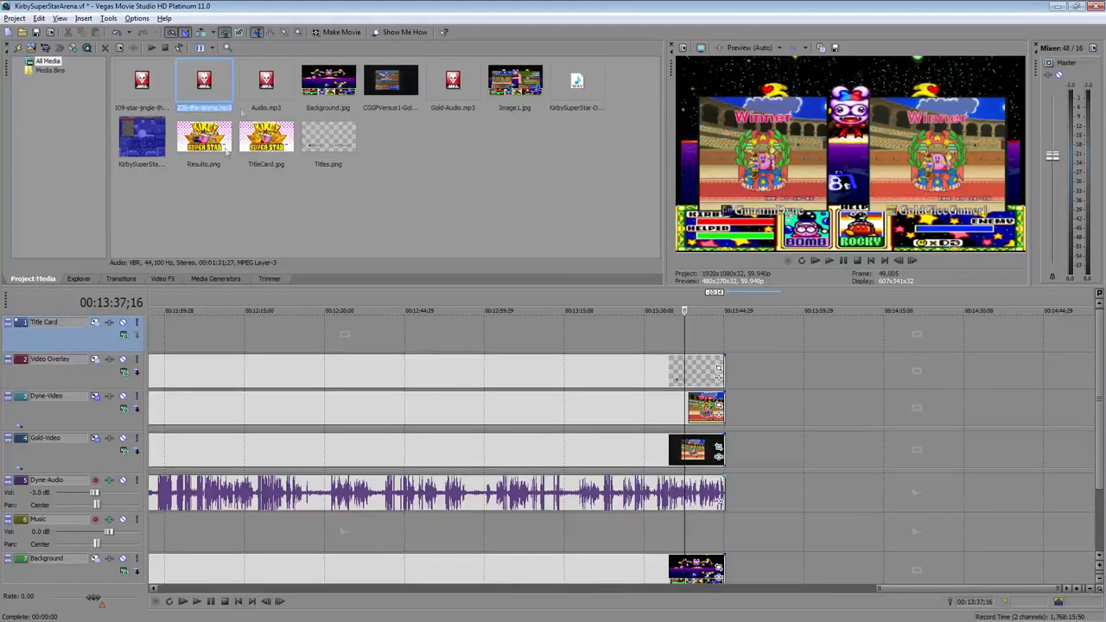
pyautogui.moveTo(204, 136); pyautogui.dragTo(785, 334)
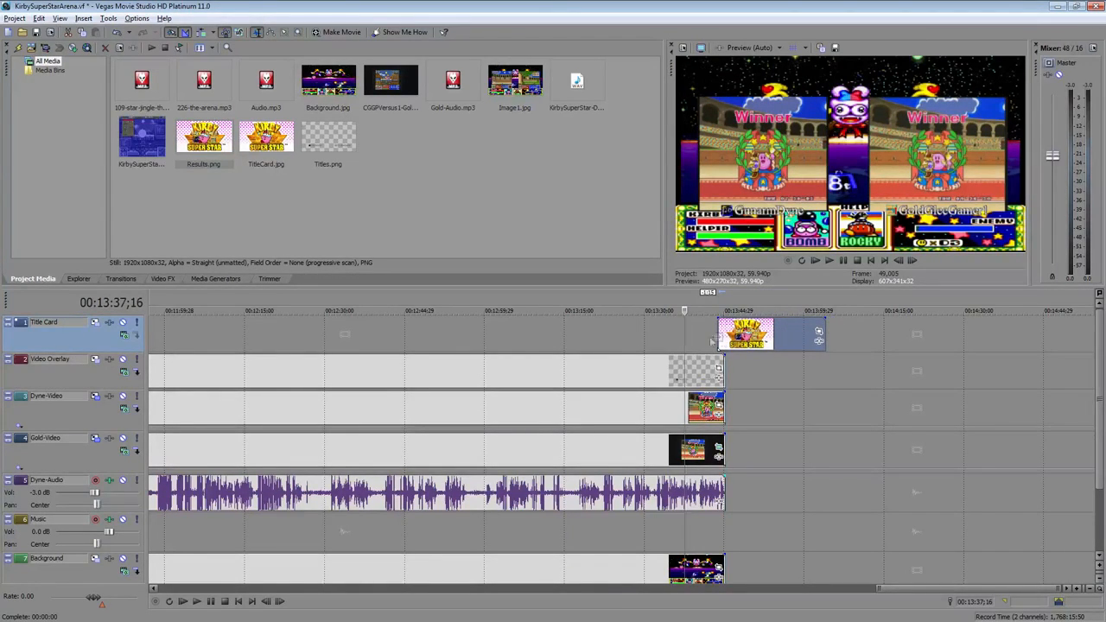
pyautogui.click(706, 340)
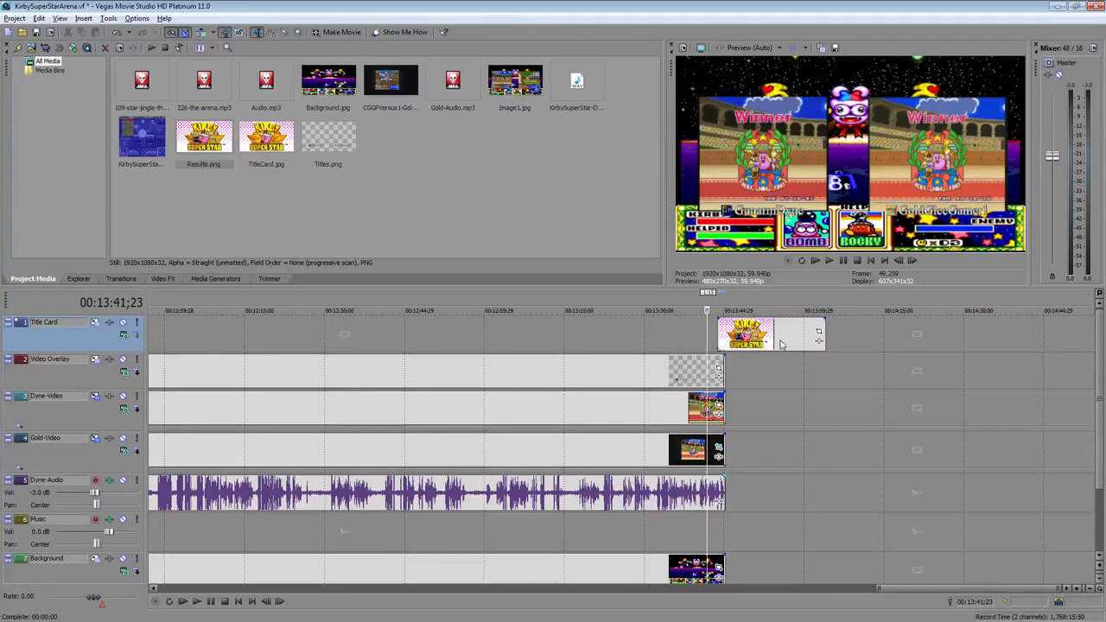
pyautogui.moveTo(778, 343); pyautogui.dragTo(787, 344)
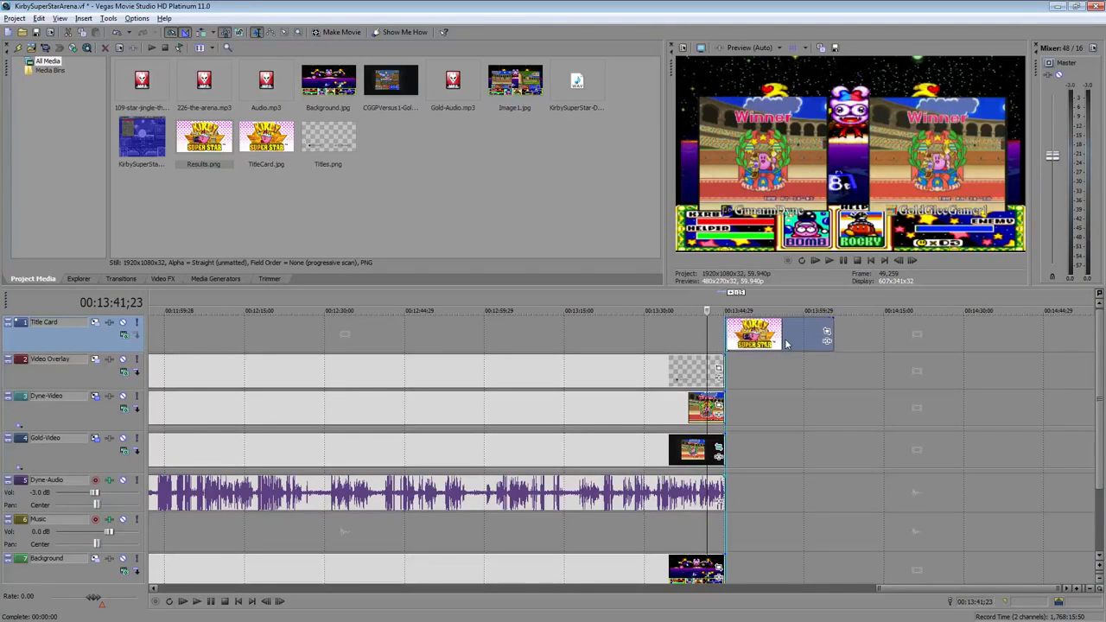
# Apply the Iris transition preset "Circle, Out, Center" to the start of the Results card
pyautogui.click(126, 279)
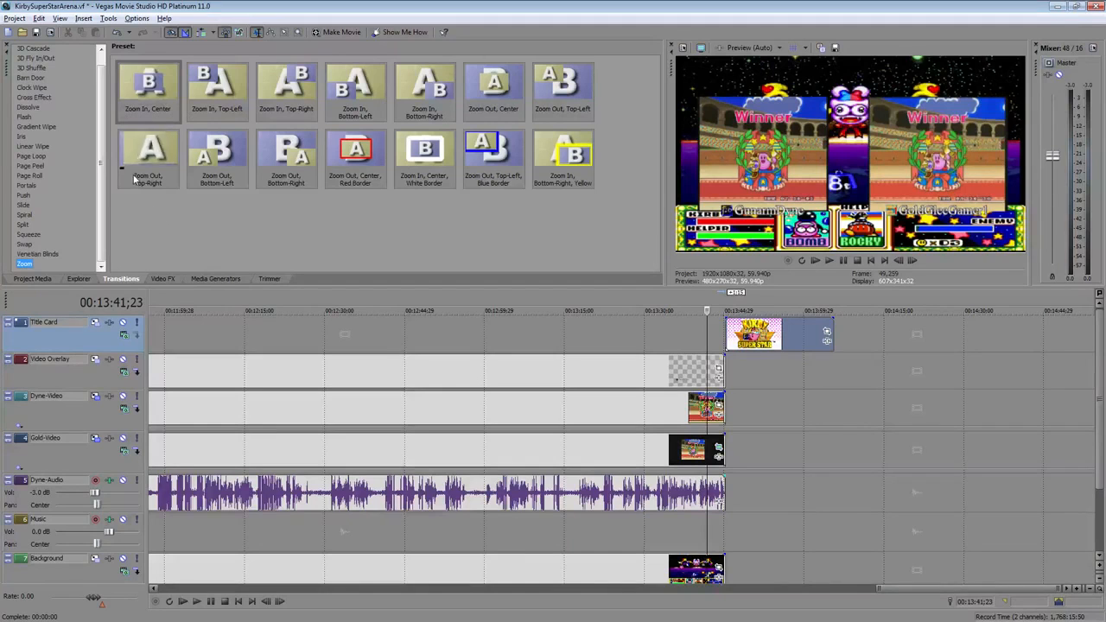
pyautogui.click(22, 137)
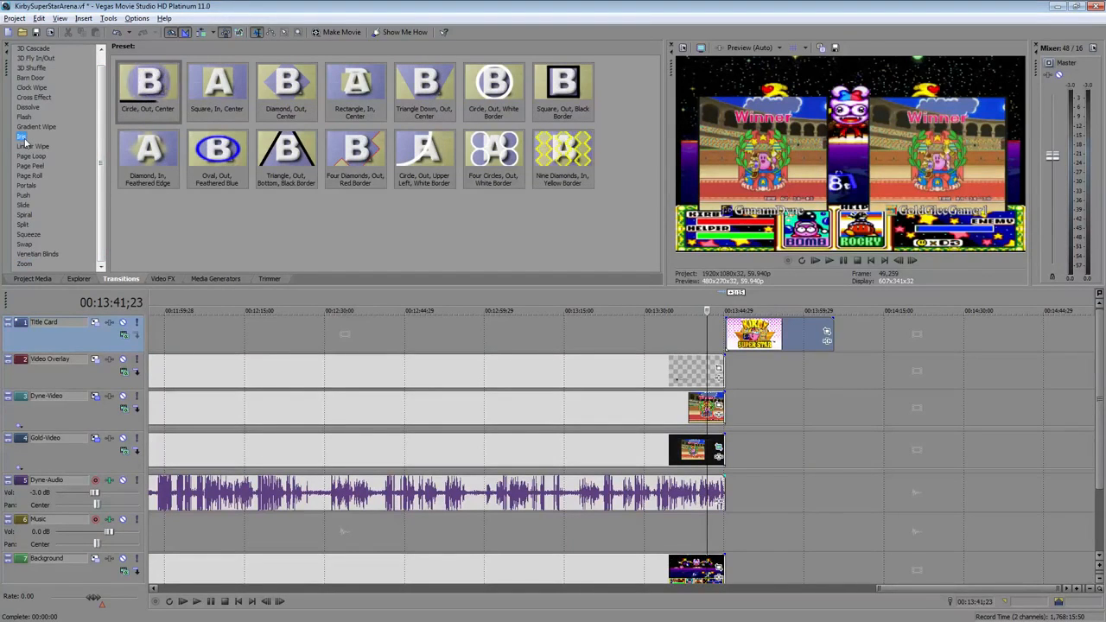
pyautogui.moveTo(166, 83); pyautogui.dragTo(696, 298)
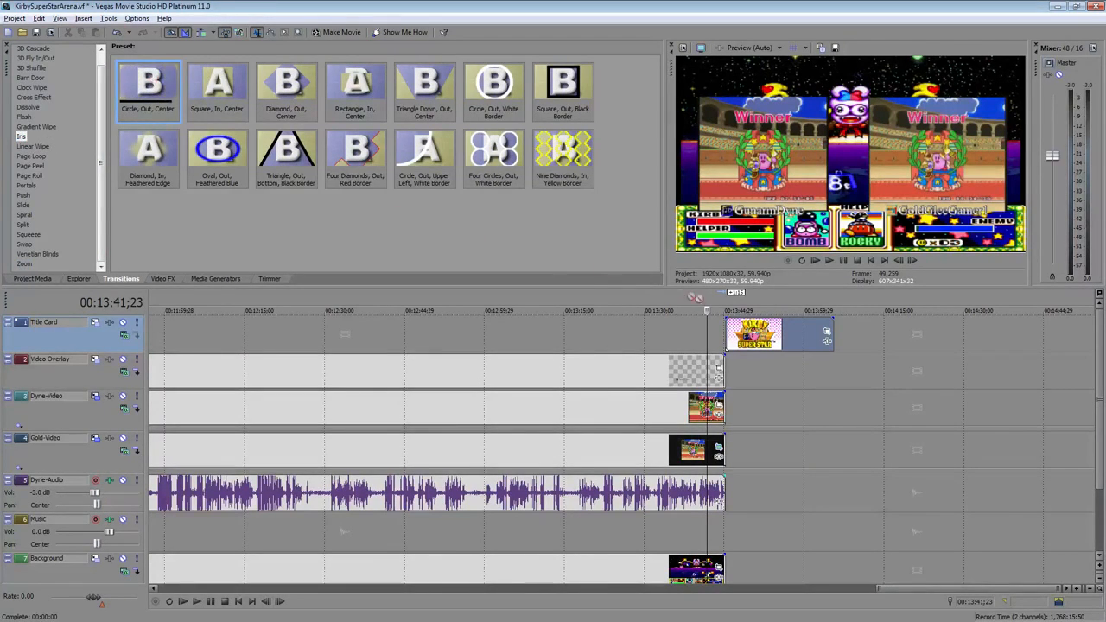
pyautogui.moveTo(730, 336); pyautogui.dragTo(730, 335)
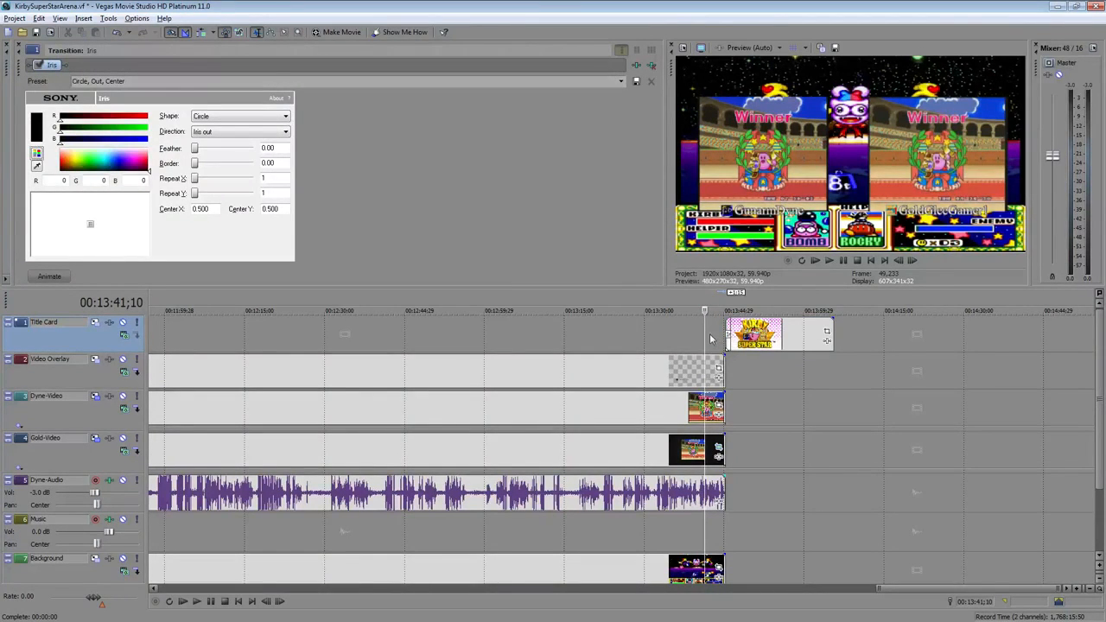
# Move the Results card slightly left so it overlaps the end of the gameplay
pyautogui.scroll(3, 782, 333)
pyautogui.scroll(2, 781, 334)
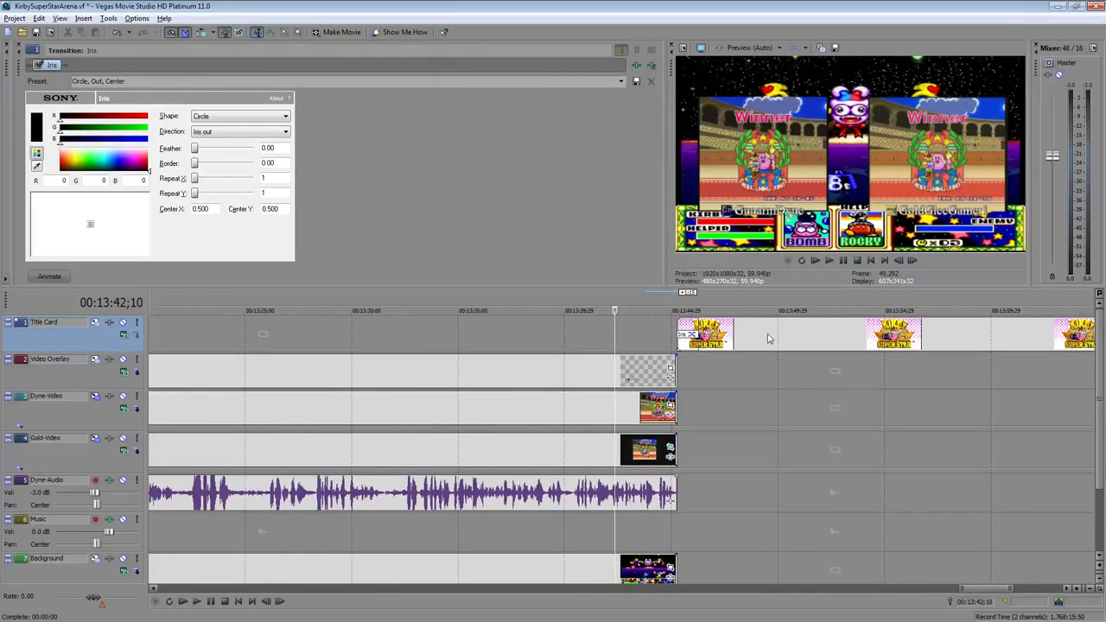
pyautogui.click(765, 336)
pyautogui.moveTo(760, 335); pyautogui.dragTo(745, 336)
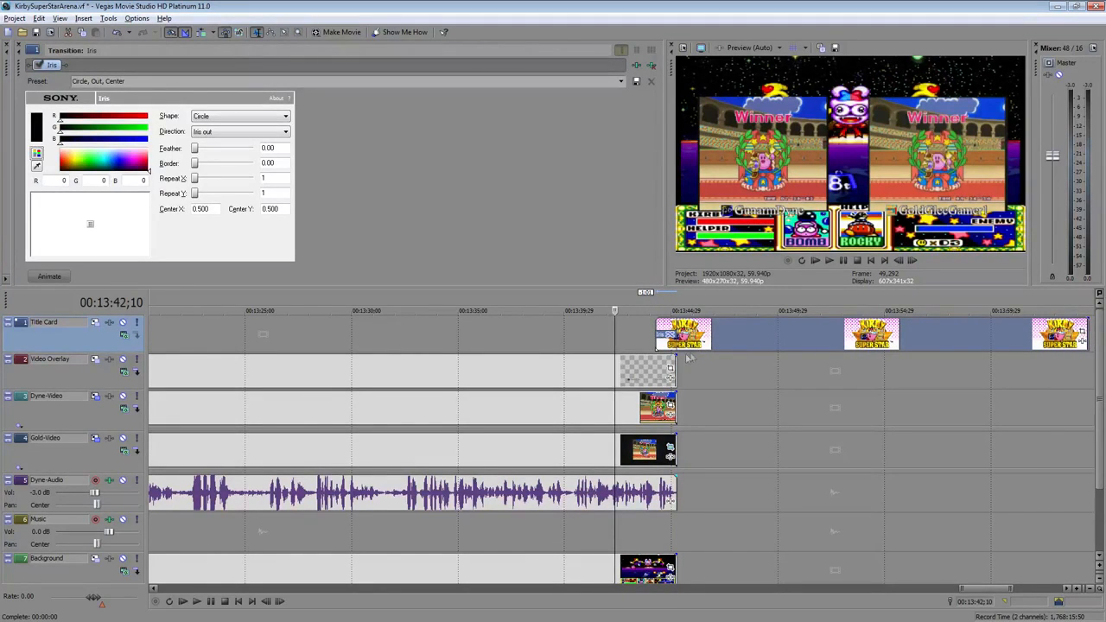
# Play back the iris transition from the gameplay into the Results card
pyautogui.click(645, 343)
pyautogui.click(830, 262)
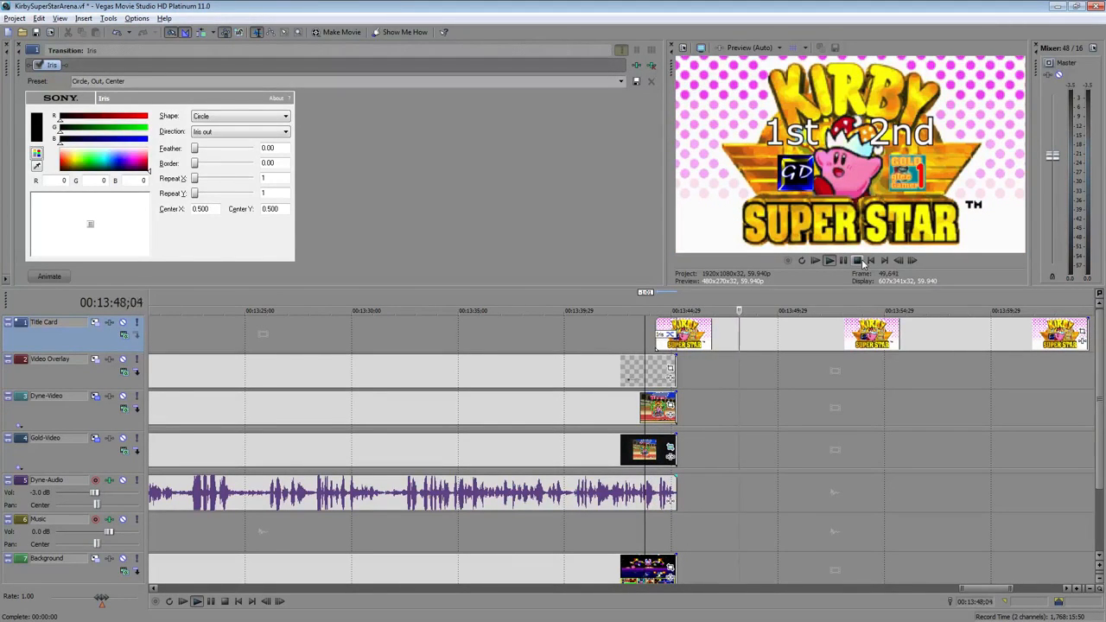
pyautogui.click(859, 262)
pyautogui.scroll(-4, 899, 373)
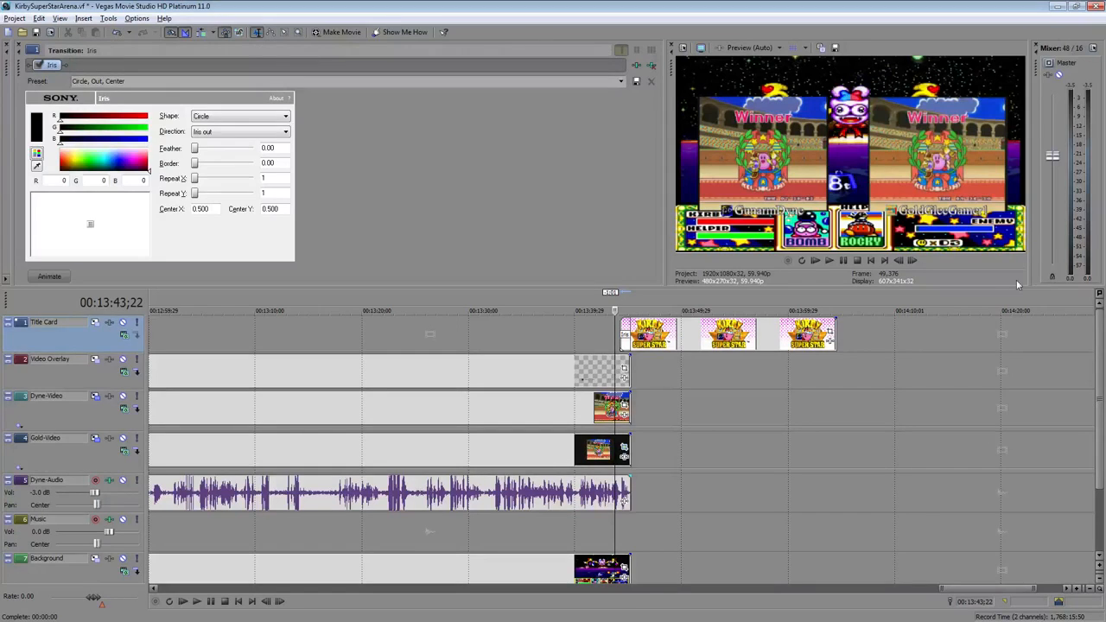
# Add the 109-star-single-the… mp3 to the Music track at the end of the gameplay
pyautogui.click(17, 47)
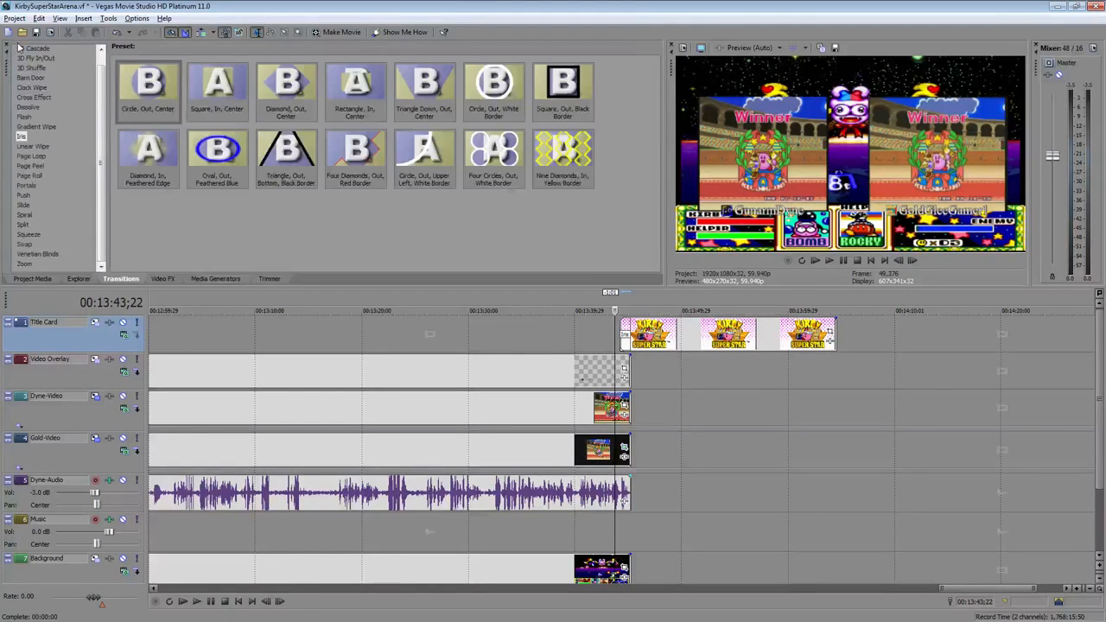
pyautogui.click(33, 280)
pyautogui.click(150, 84)
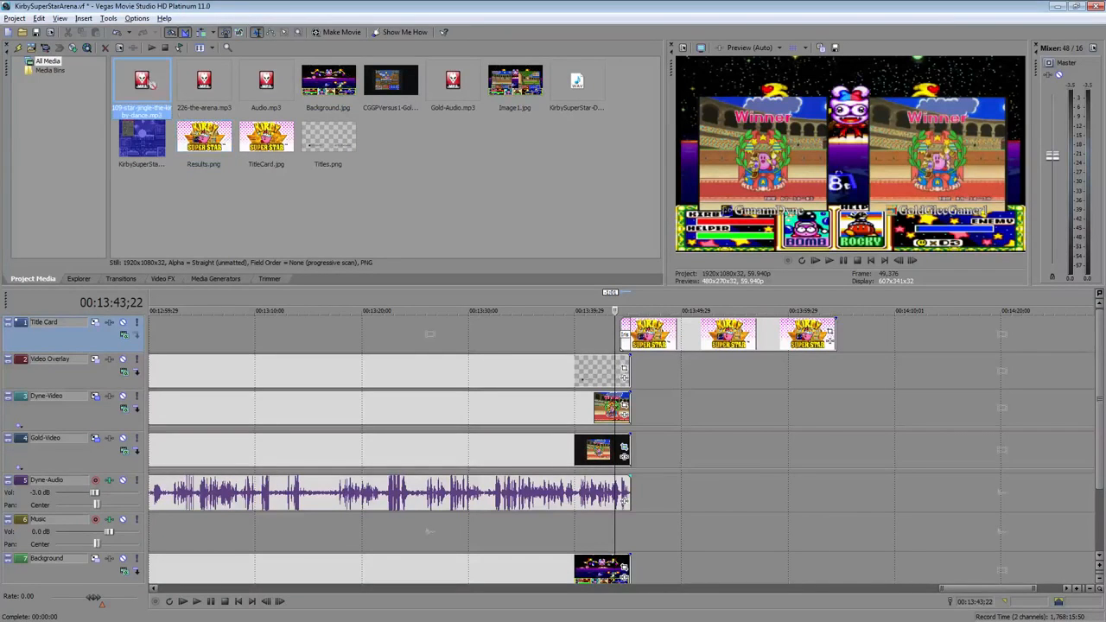
pyautogui.moveTo(675, 529); pyautogui.dragTo(698, 536)
# Split the music clip, delete its opening part, and move the remainder to start at the gameplay's end
pyautogui.click(828, 261)
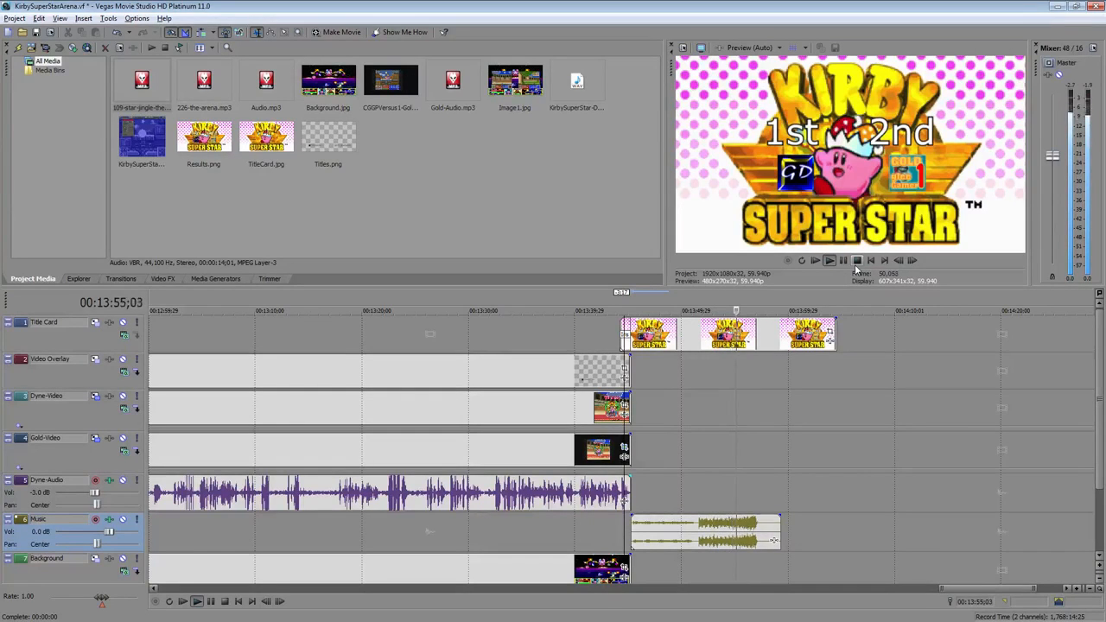
pyautogui.click(857, 261)
pyautogui.click(694, 532)
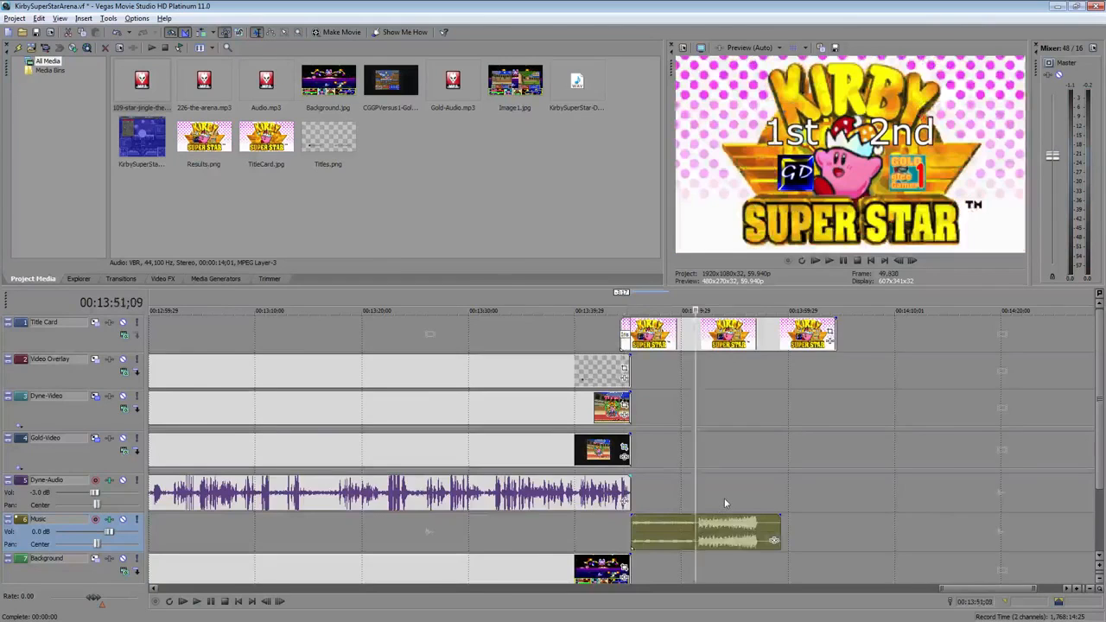
pyautogui.scroll(5, 694, 533)
pyautogui.click(619, 523)
pyautogui.press('s')
pyautogui.click(568, 543)
pyautogui.press('Delete')
pyautogui.moveTo(707, 534); pyautogui.dragTo(510, 542)
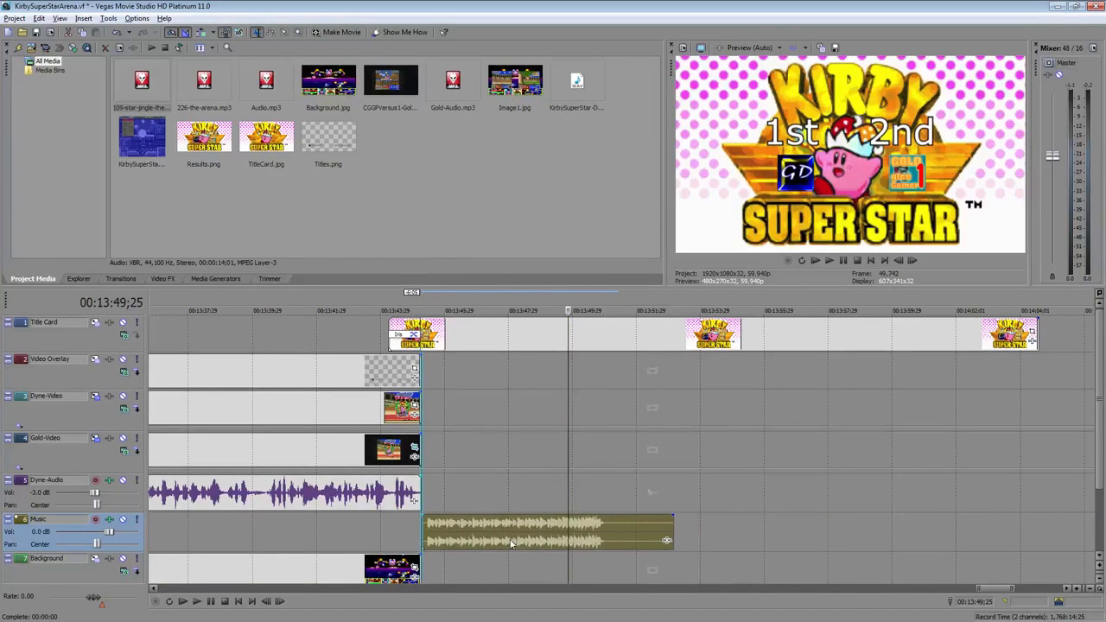
# Extend the last Background event slightly past the end of the gameplay
pyautogui.click(438, 486)
pyautogui.scroll(3, 467, 484)
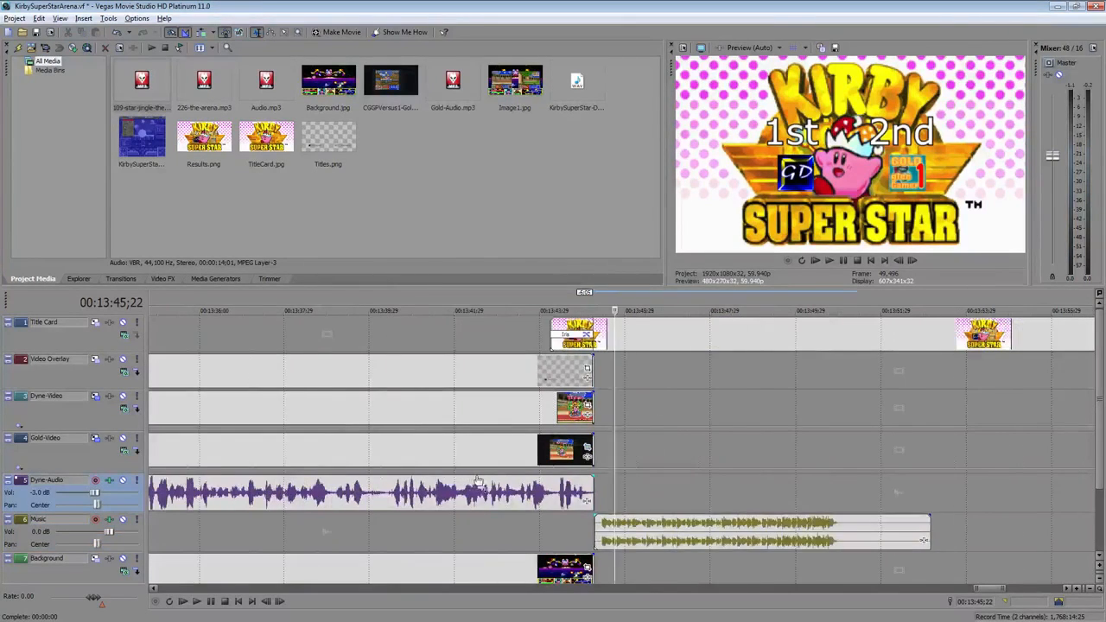
pyautogui.click(722, 534)
pyautogui.moveTo(721, 534); pyautogui.dragTo(718, 536)
pyautogui.scroll(-3, 730, 458)
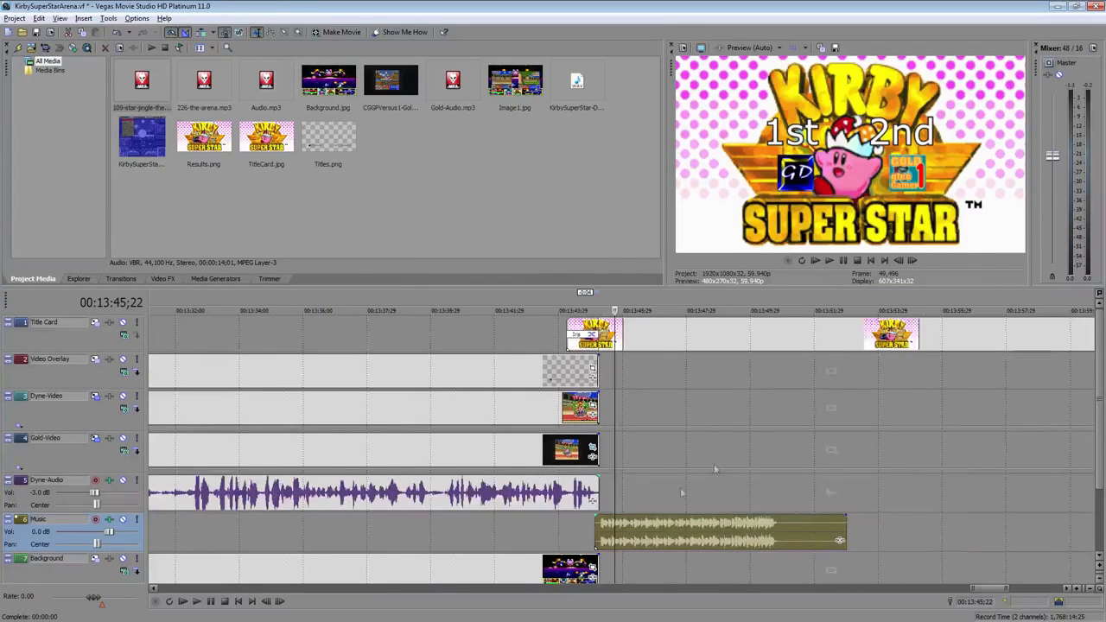
pyautogui.moveTo(598, 566); pyautogui.dragTo(623, 567)
pyautogui.click(696, 432)
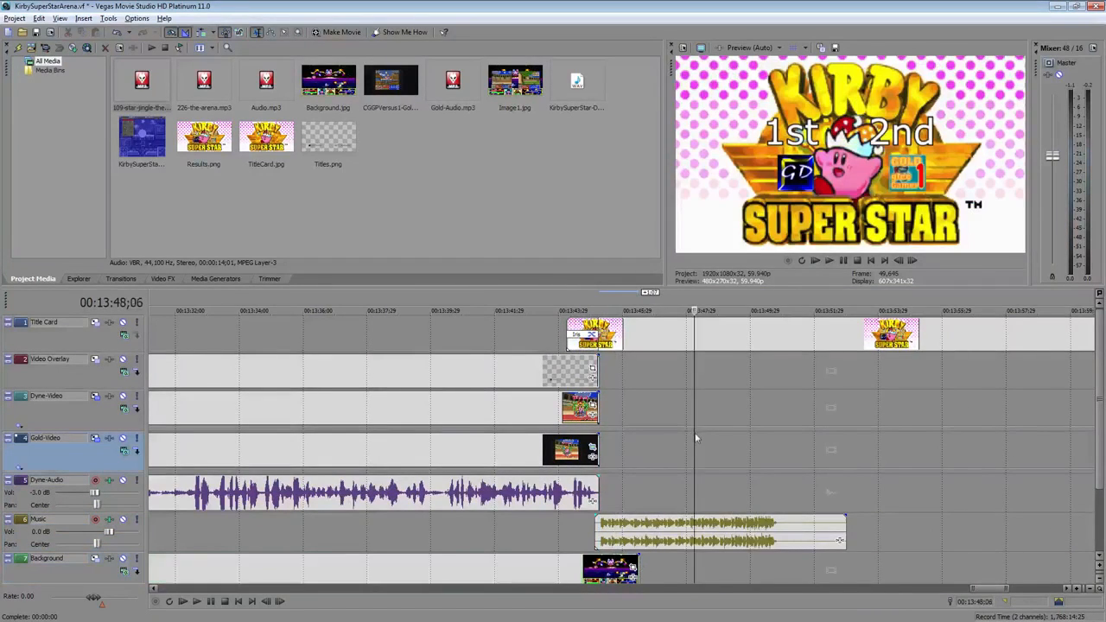
# Trim the music event and the Results card so both end at the same point
pyautogui.scroll(-4, 695, 430)
pyautogui.moveTo(660, 536); pyautogui.dragTo(650, 536)
pyautogui.moveTo(785, 336); pyautogui.dragTo(650, 335)
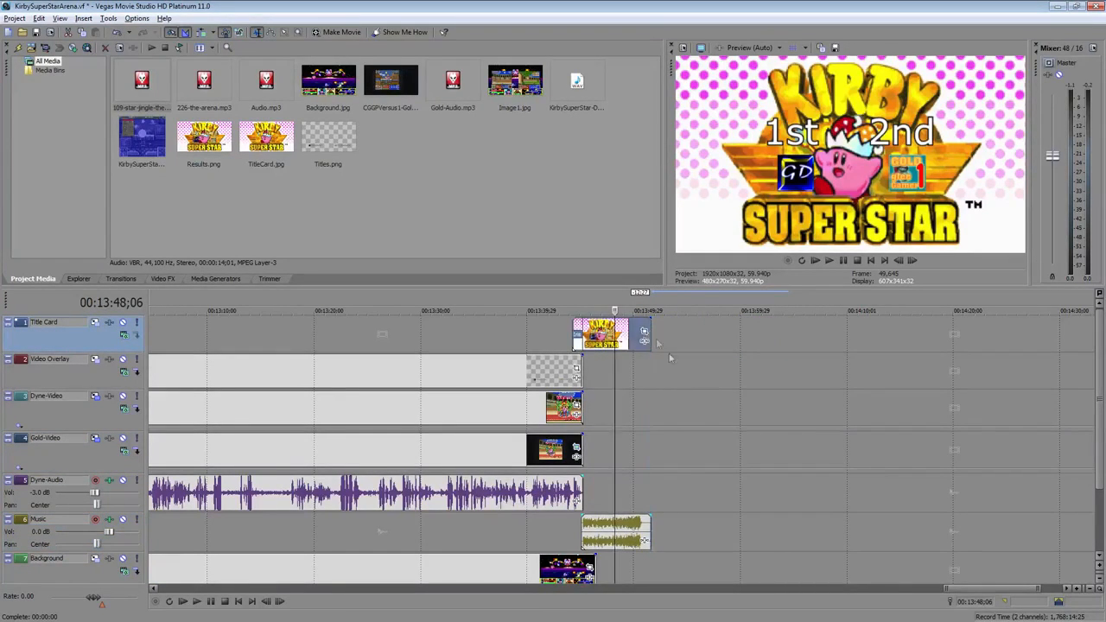
# Play back the ending from just before the Results card appears
pyautogui.click(558, 341)
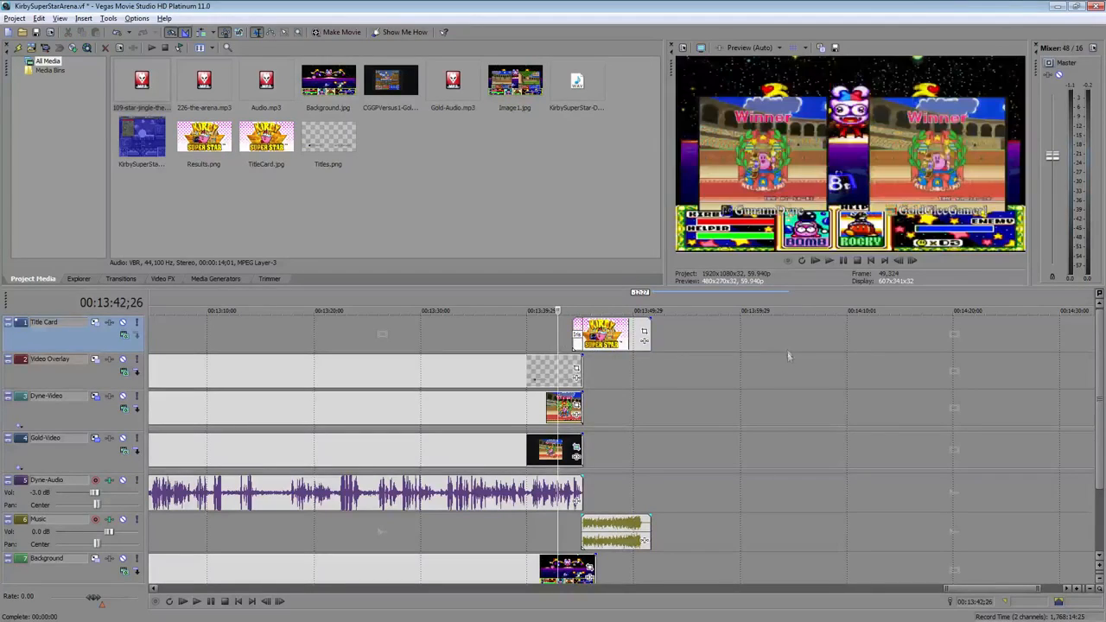
pyautogui.click(829, 261)
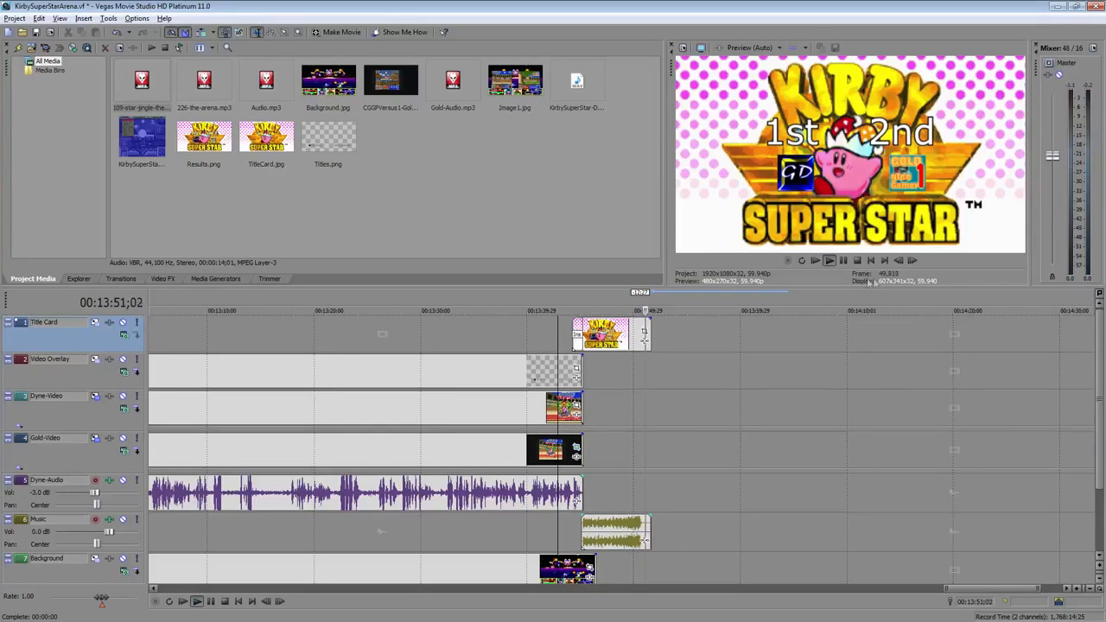
pyautogui.click(857, 260)
# Remove the leftover sliver at the music's start, align the music with the gameplay's end, and trim the Results card to match
pyautogui.click(606, 494)
pyautogui.scroll(6, 612, 490)
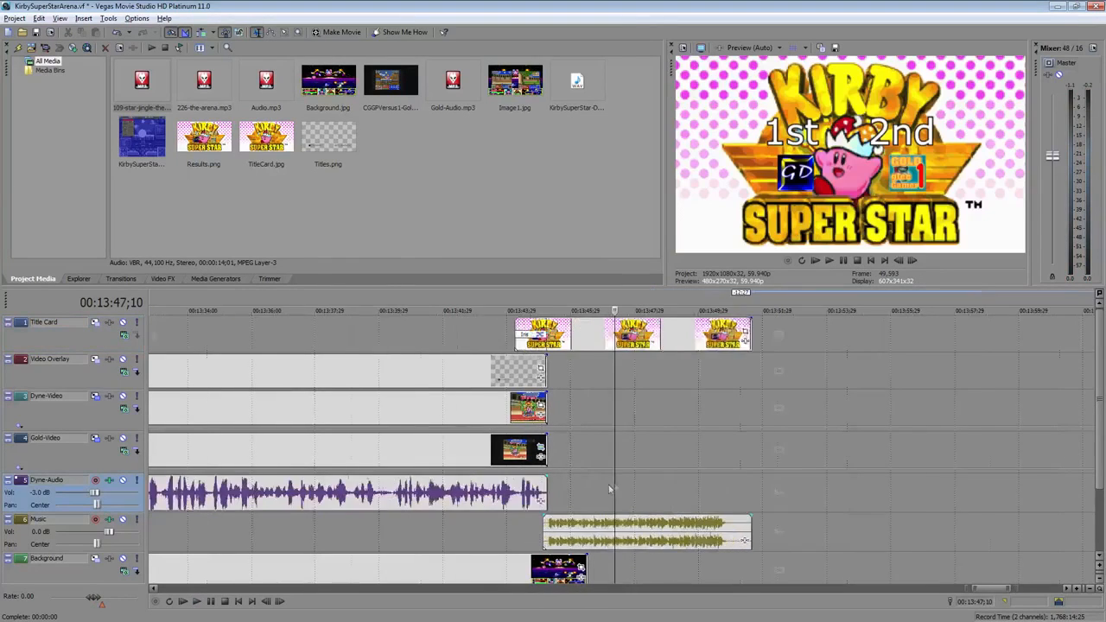
pyautogui.click(431, 533)
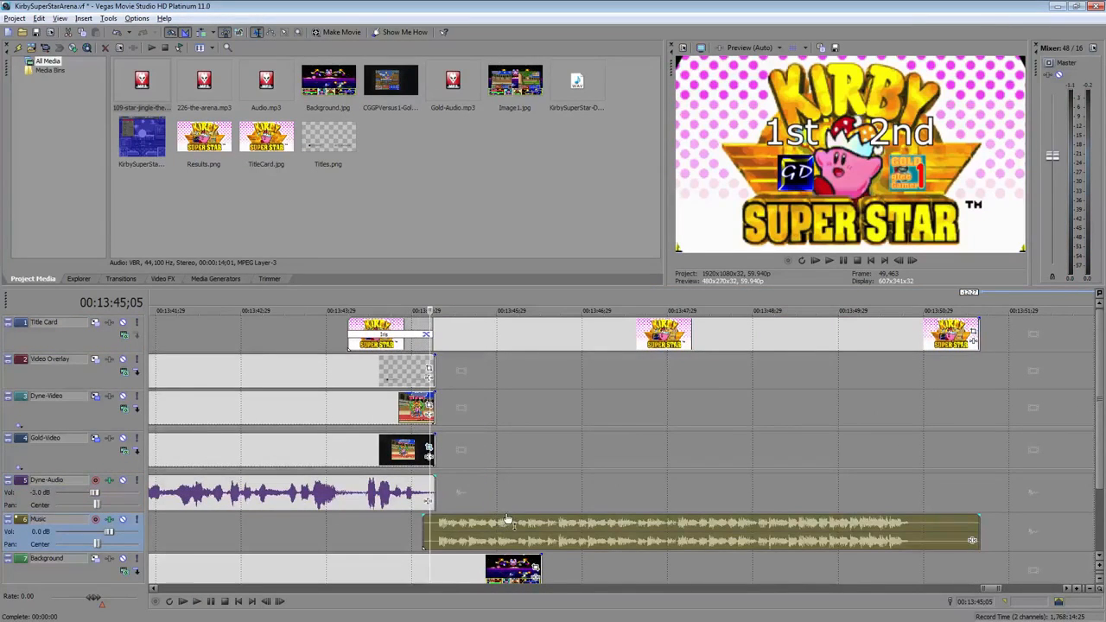
pyautogui.click(425, 525)
pyautogui.press('Delete')
pyautogui.click(514, 530)
pyautogui.moveTo(513, 528); pyautogui.dragTo(506, 528)
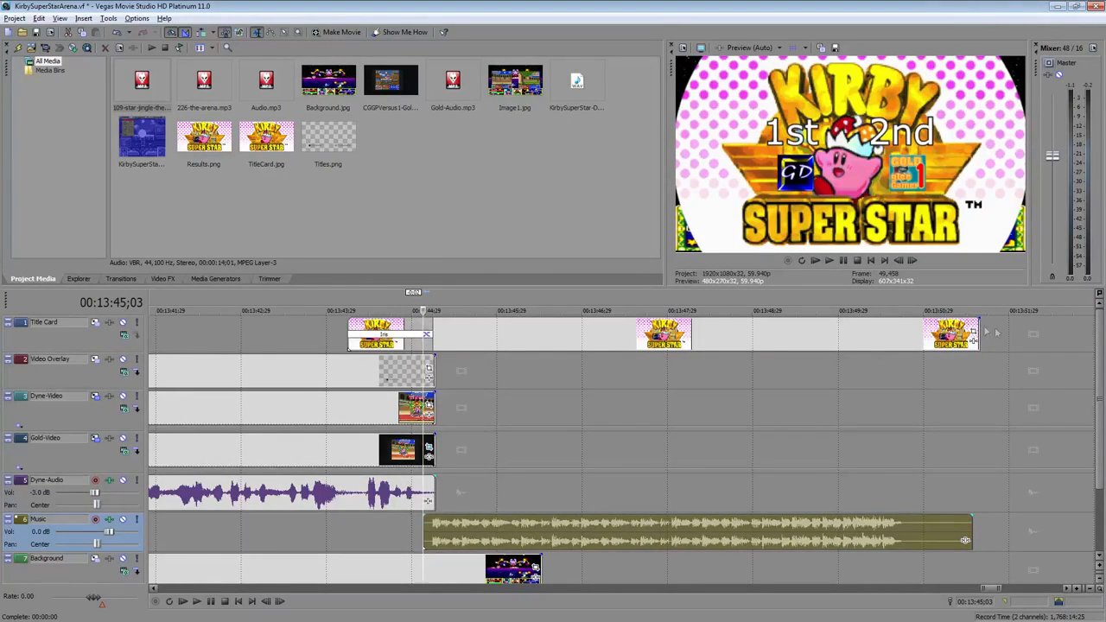
pyautogui.moveTo(979, 334); pyautogui.dragTo(972, 333)
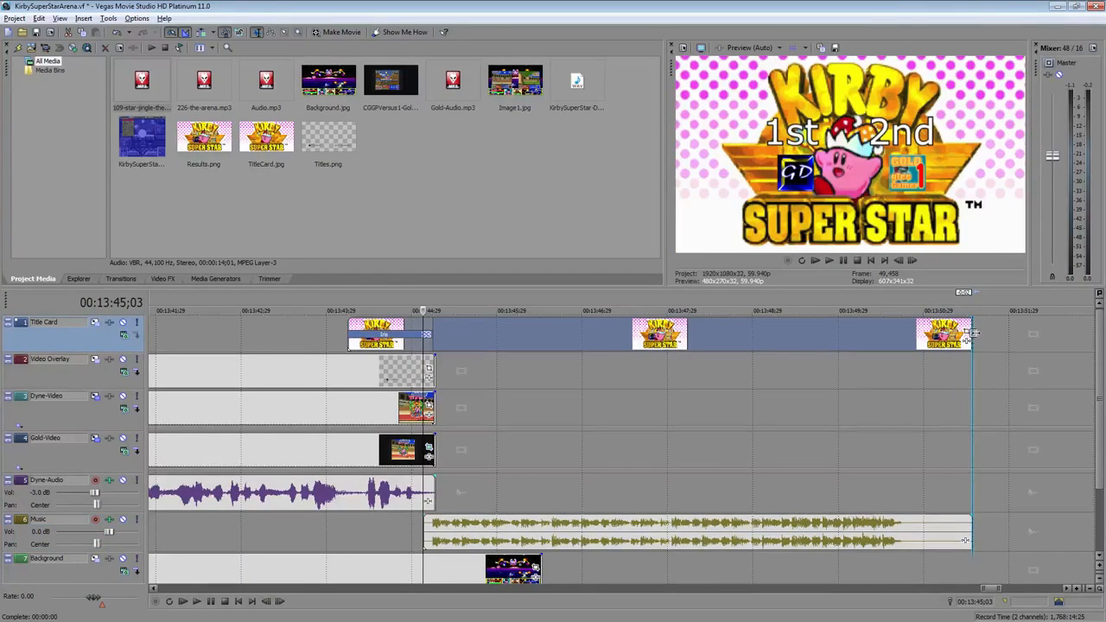
# Play back the Results card with its closing music from the gameplay's last seconds
pyautogui.click(344, 341)
pyautogui.click(829, 260)
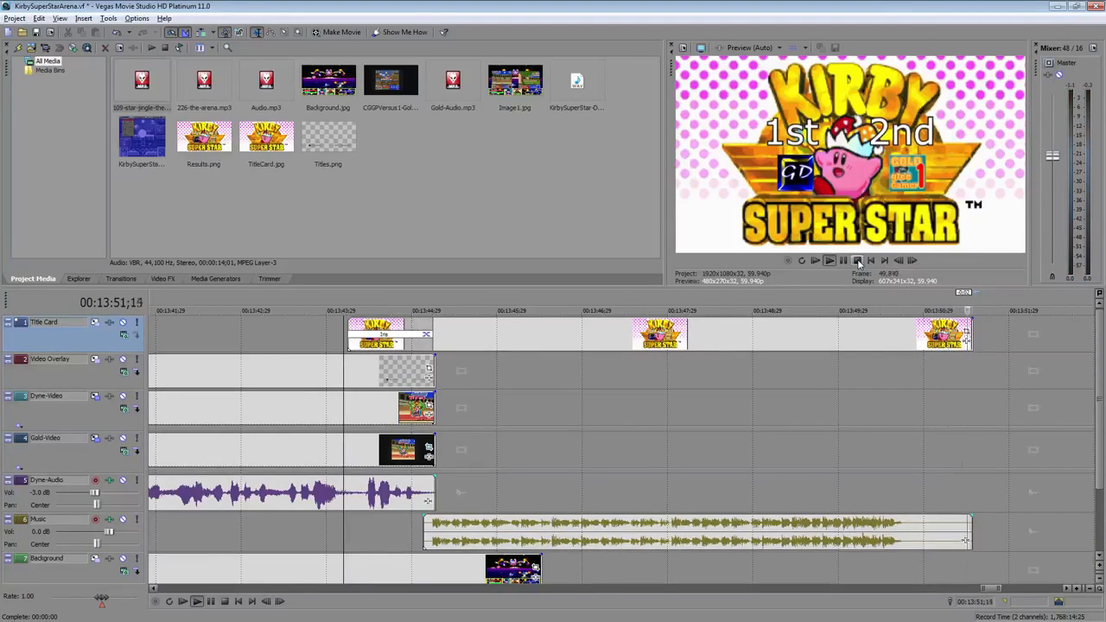
pyautogui.click(858, 262)
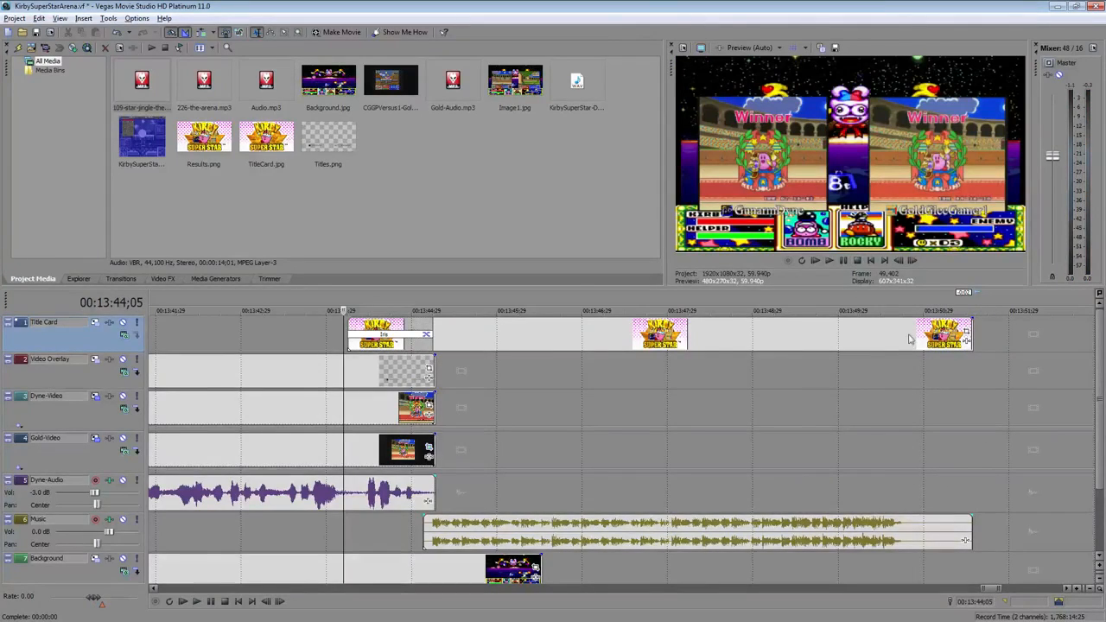
pyautogui.scroll(-5, 866, 382)
pyautogui.scroll(-3, 865, 377)
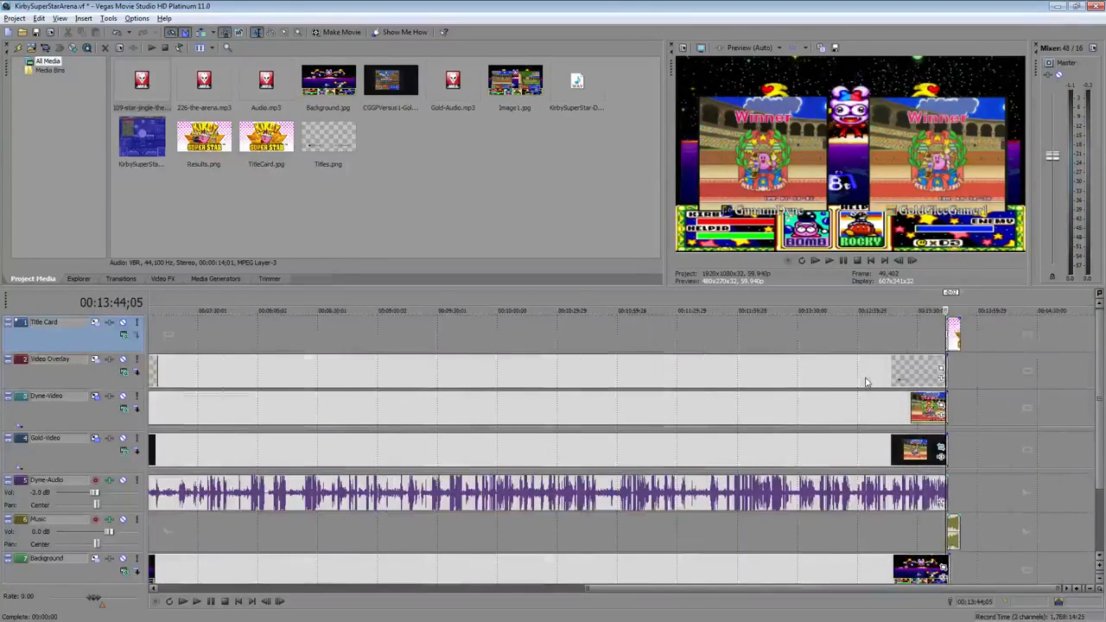
pyautogui.moveTo(939, 592); pyautogui.dragTo(629, 590)
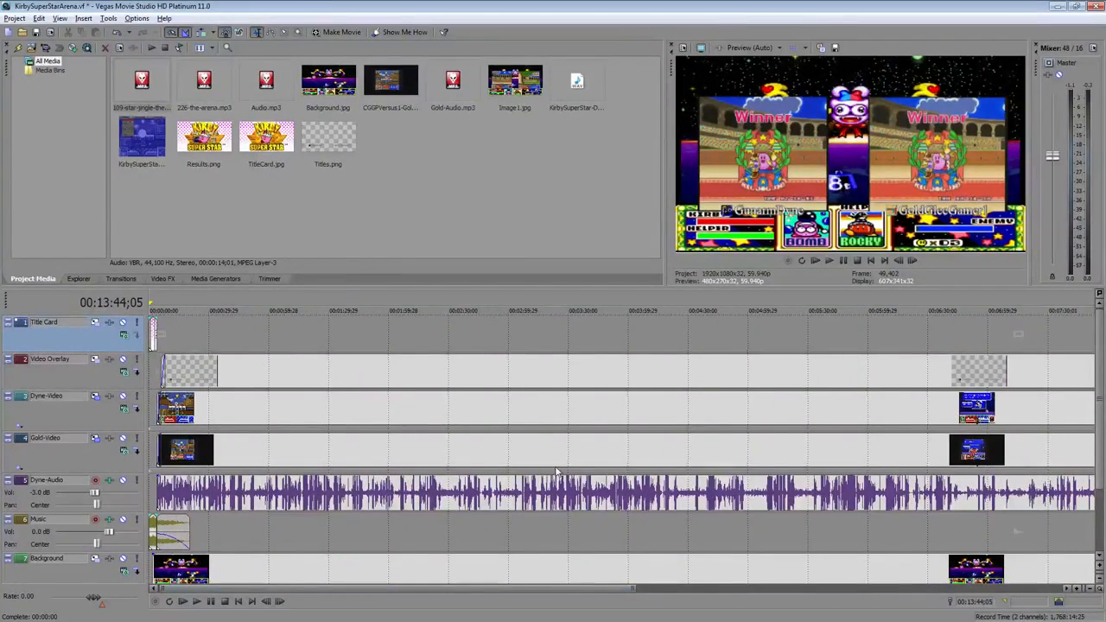